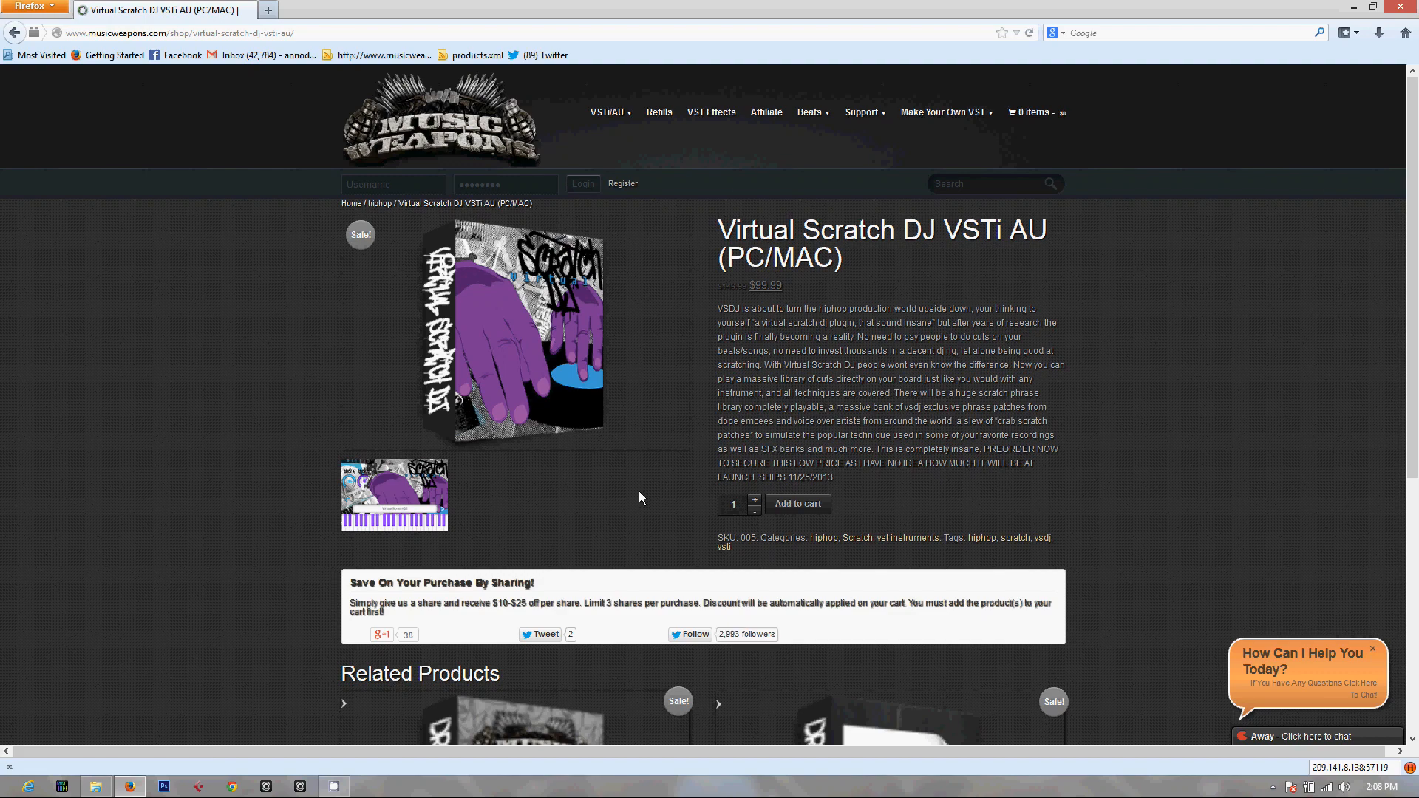
Add Virtual Scratch DJ VSTi AU (PC/MAC) to the cart and proceed from the cart to checkout
{"action": "scroll", "coordinate": [797, 507], "scroll_direction": "up", "scroll_amount": 4}
{"action": "left_click", "coordinate": [791, 506]}
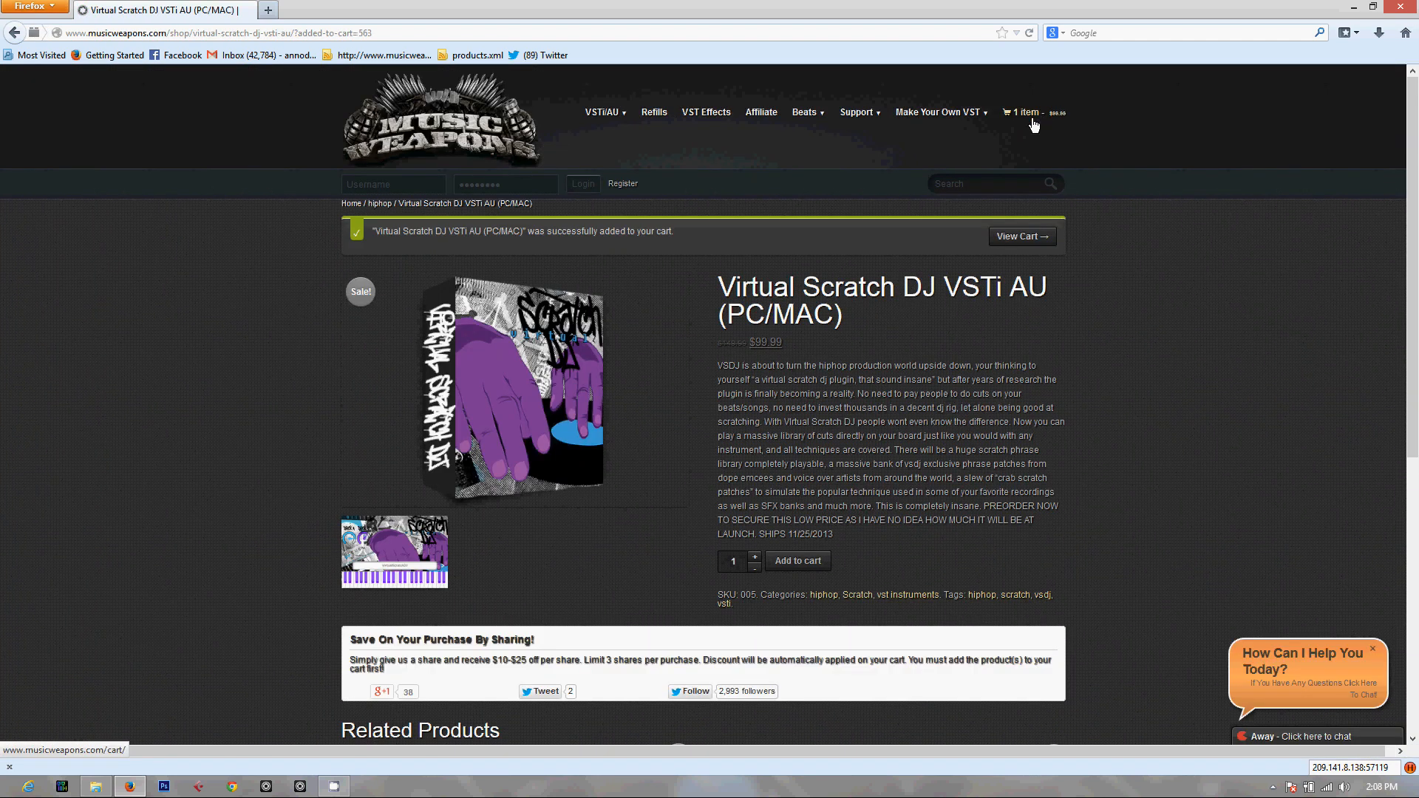
{"action": "left_click", "coordinate": [1022, 238]}
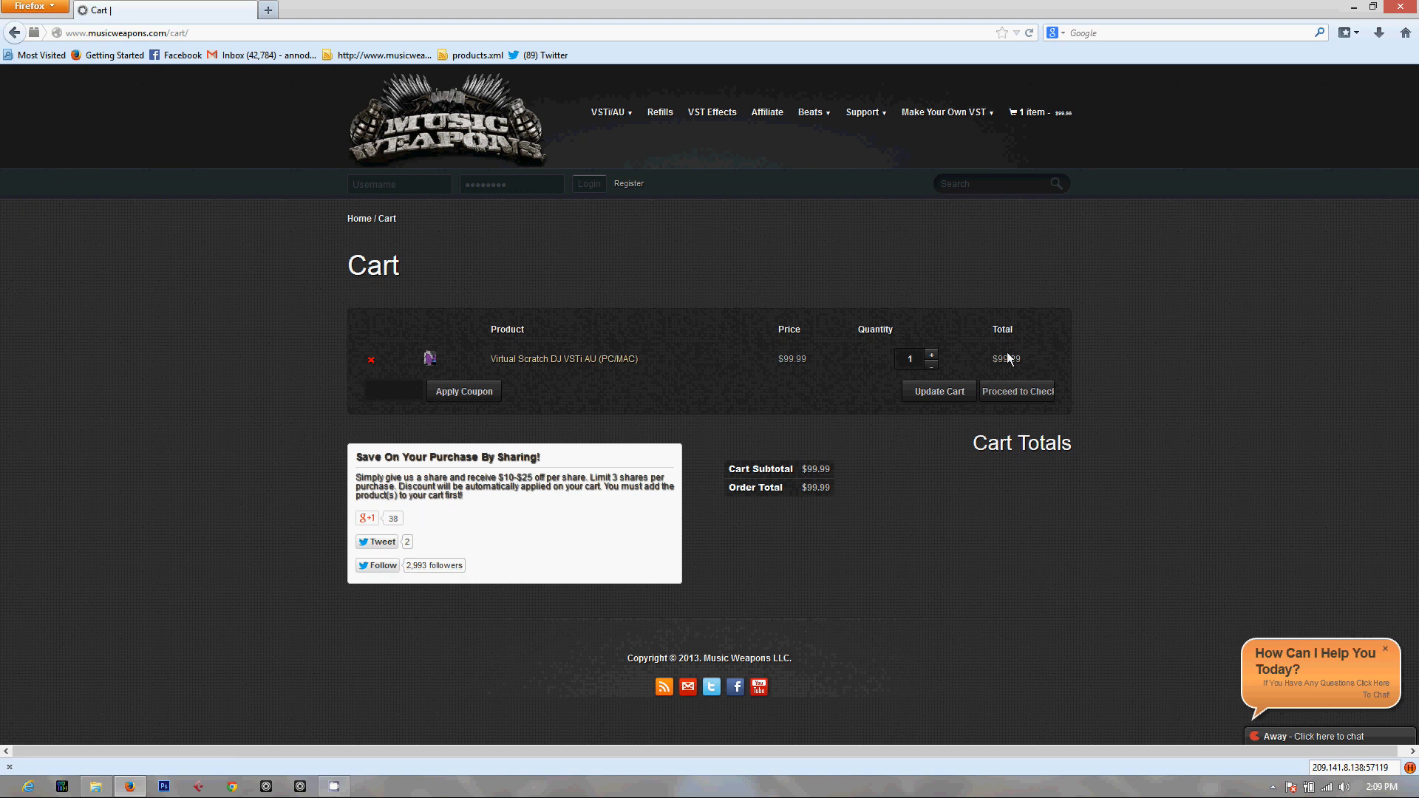
{"action": "left_click", "coordinate": [1024, 394]}
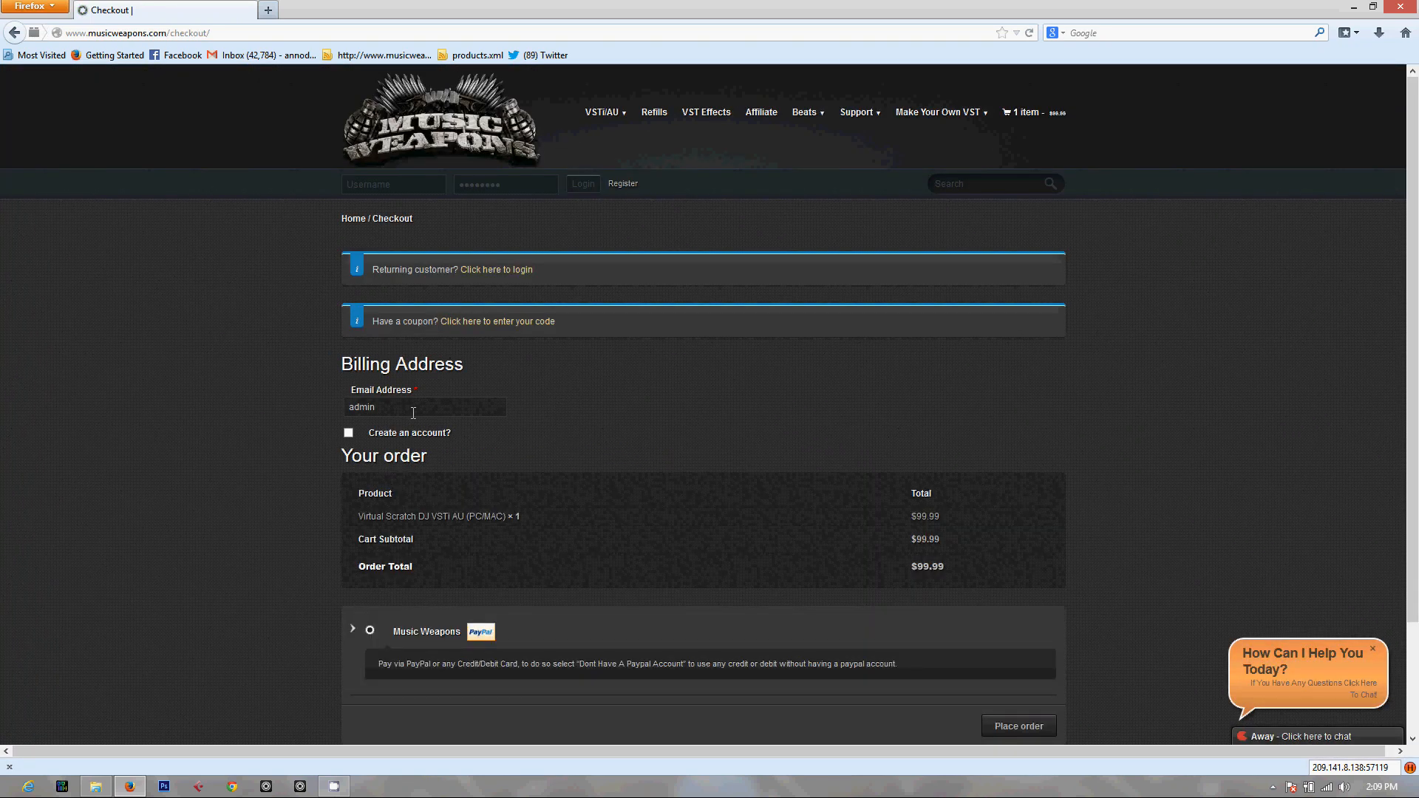
Examine the checkout page's optional account-creation fields, order summary and PayPal payment section, leaving account creation switched off
{"action": "left_click", "coordinate": [349, 433]}
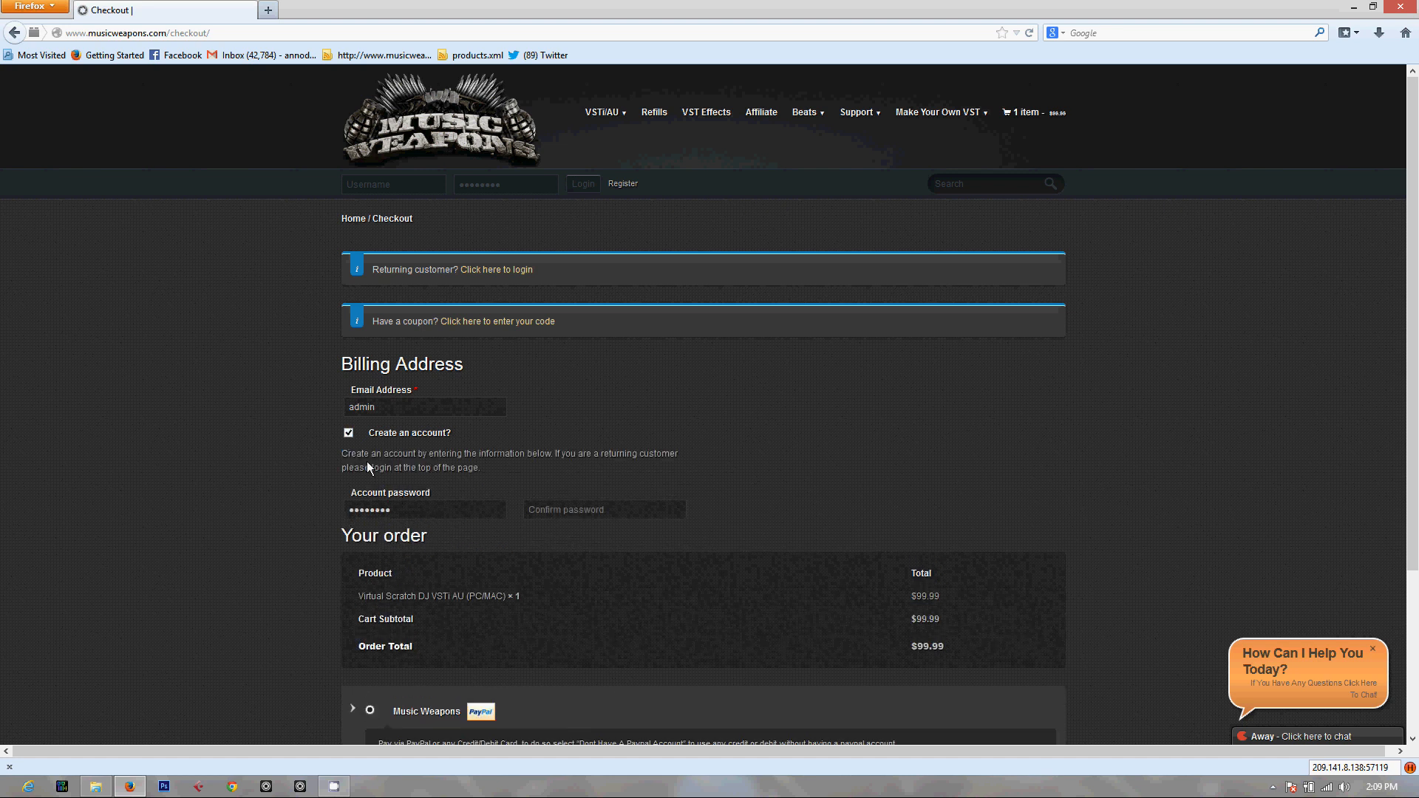
{"action": "left_click", "coordinate": [349, 433]}
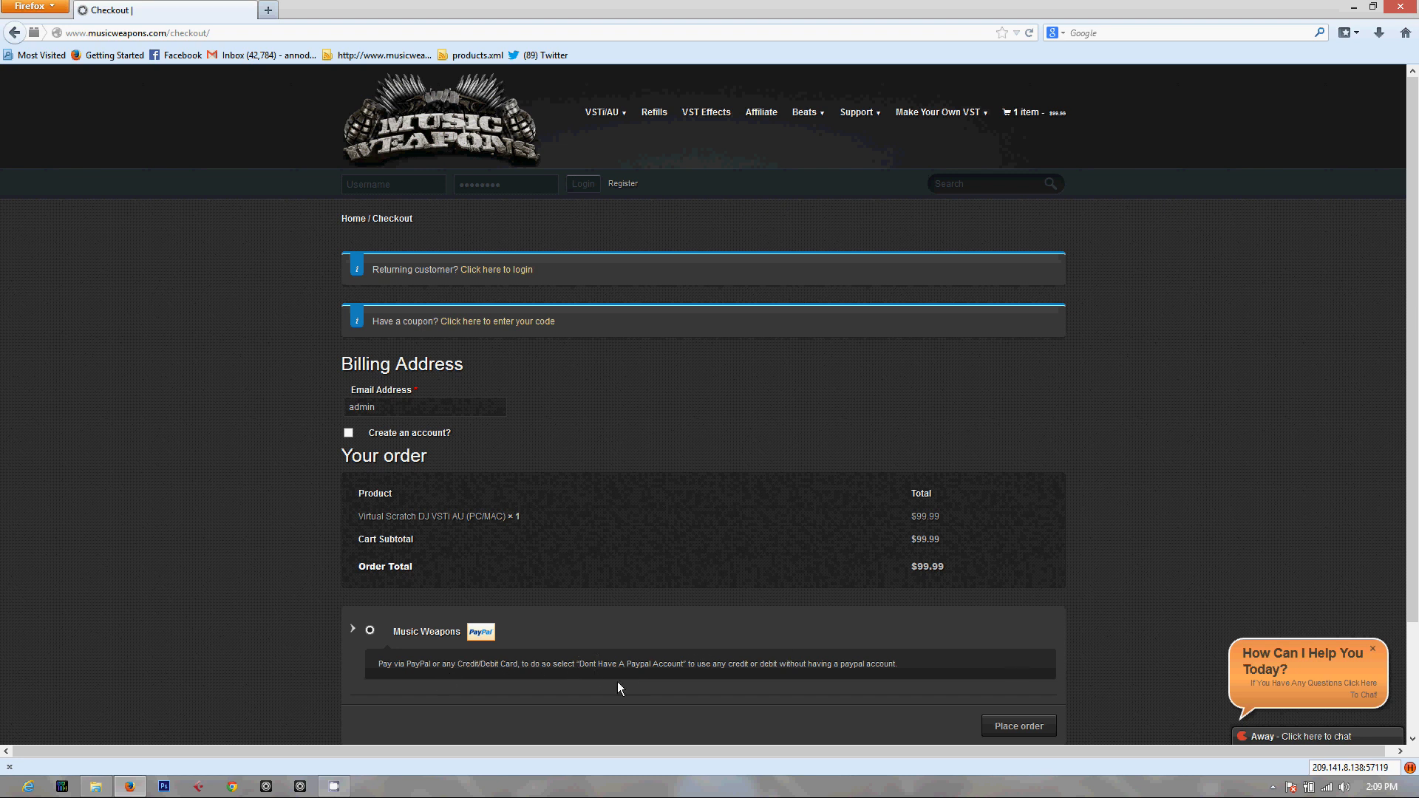
{"action": "scroll", "coordinate": [663, 658], "scroll_direction": "down", "scroll_amount": 3}
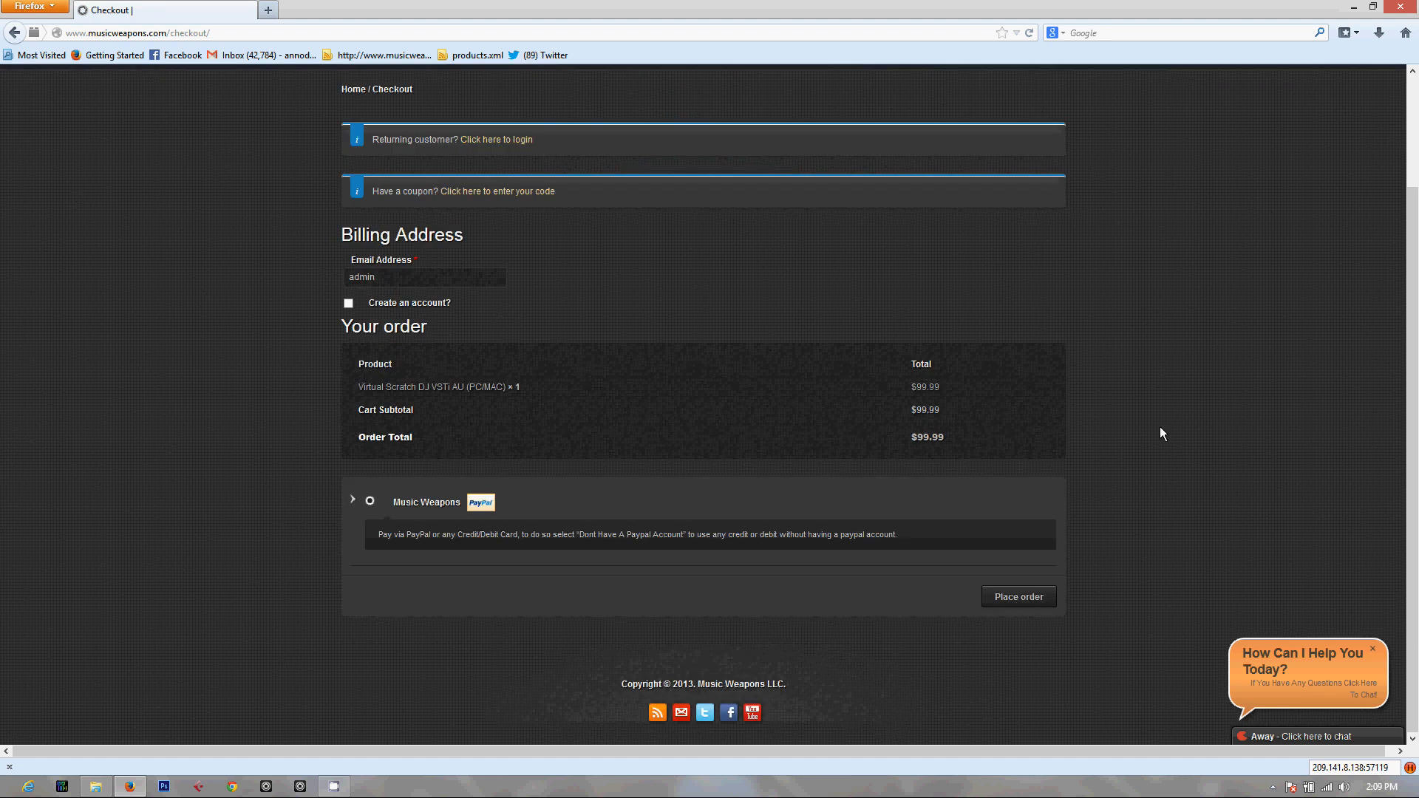
{"action": "scroll", "coordinate": [767, 443], "scroll_direction": "up", "scroll_amount": 3}
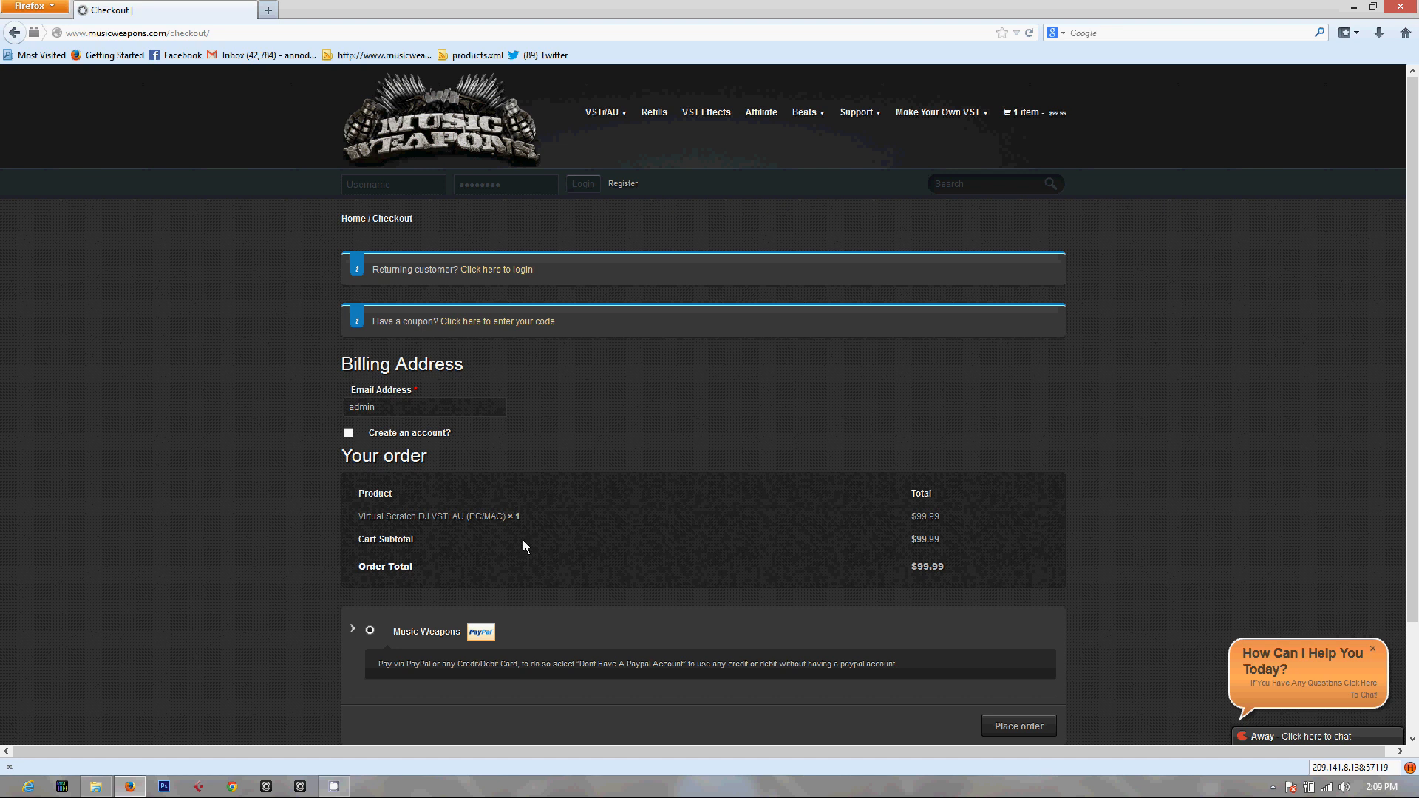
Switch to the FINAL EVERYTHING folder in File Explorer and select the VirtualScratchDJ1.02VSTix86x64 installer
{"action": "left_click", "coordinate": [104, 790]}
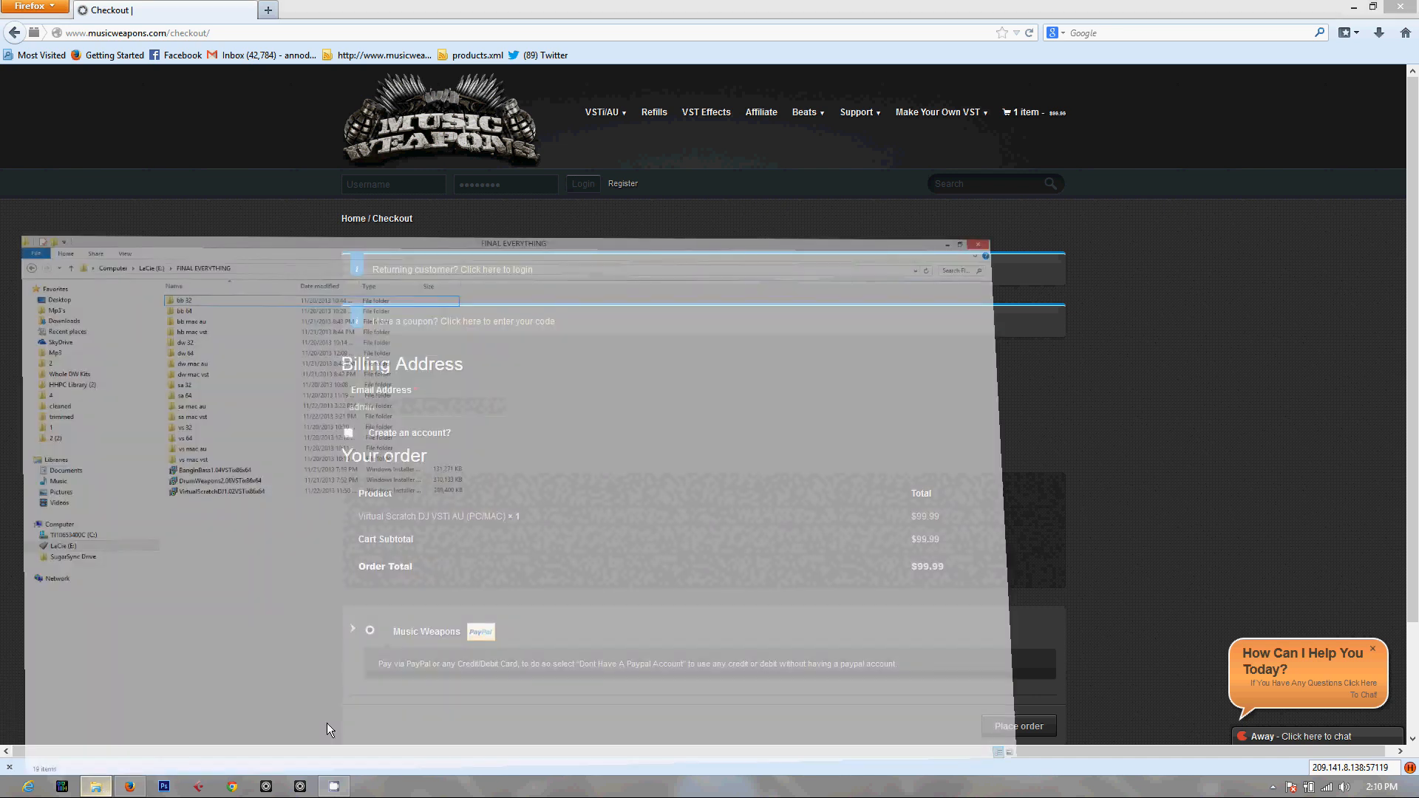
{"action": "left_click", "coordinate": [278, 378]}
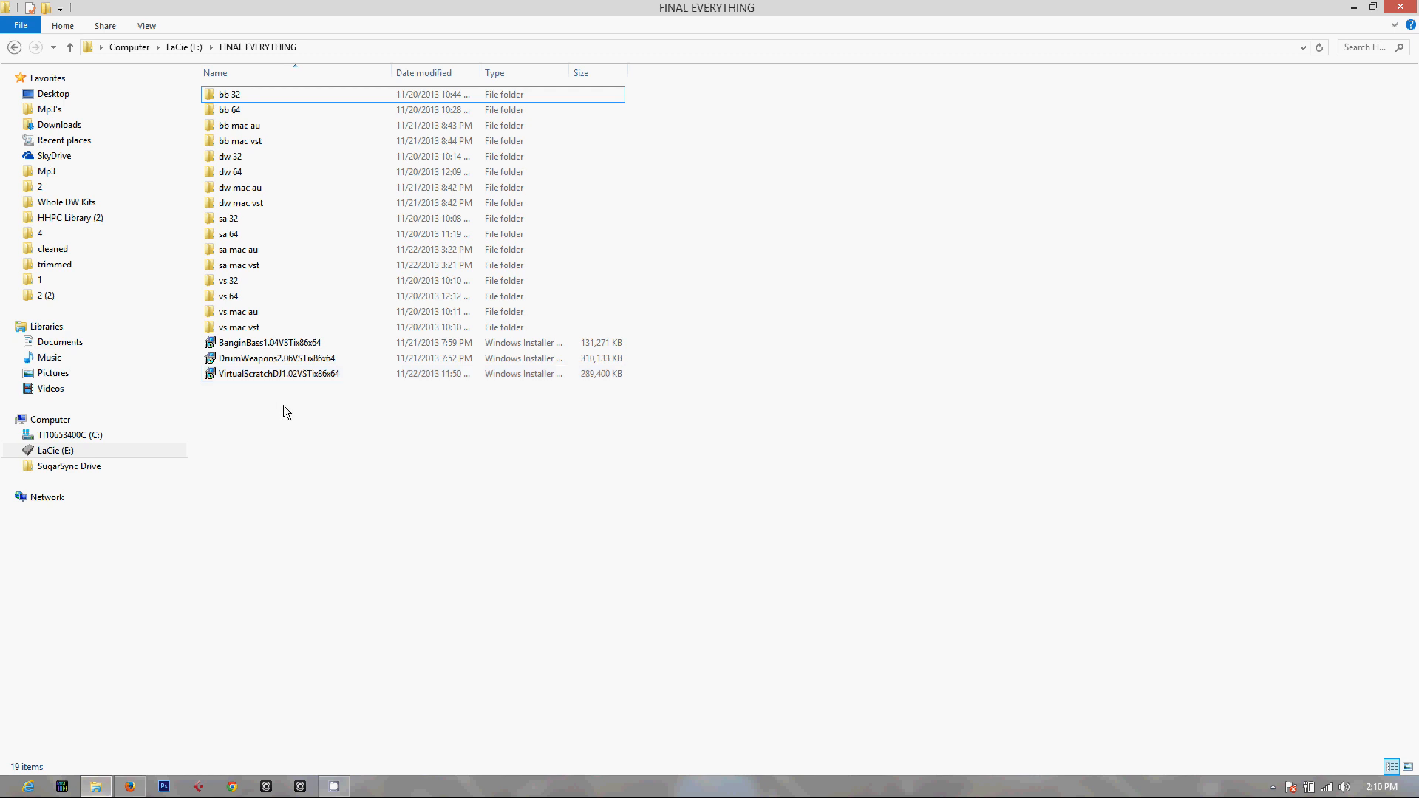
{"action": "left_click", "coordinate": [286, 379]}
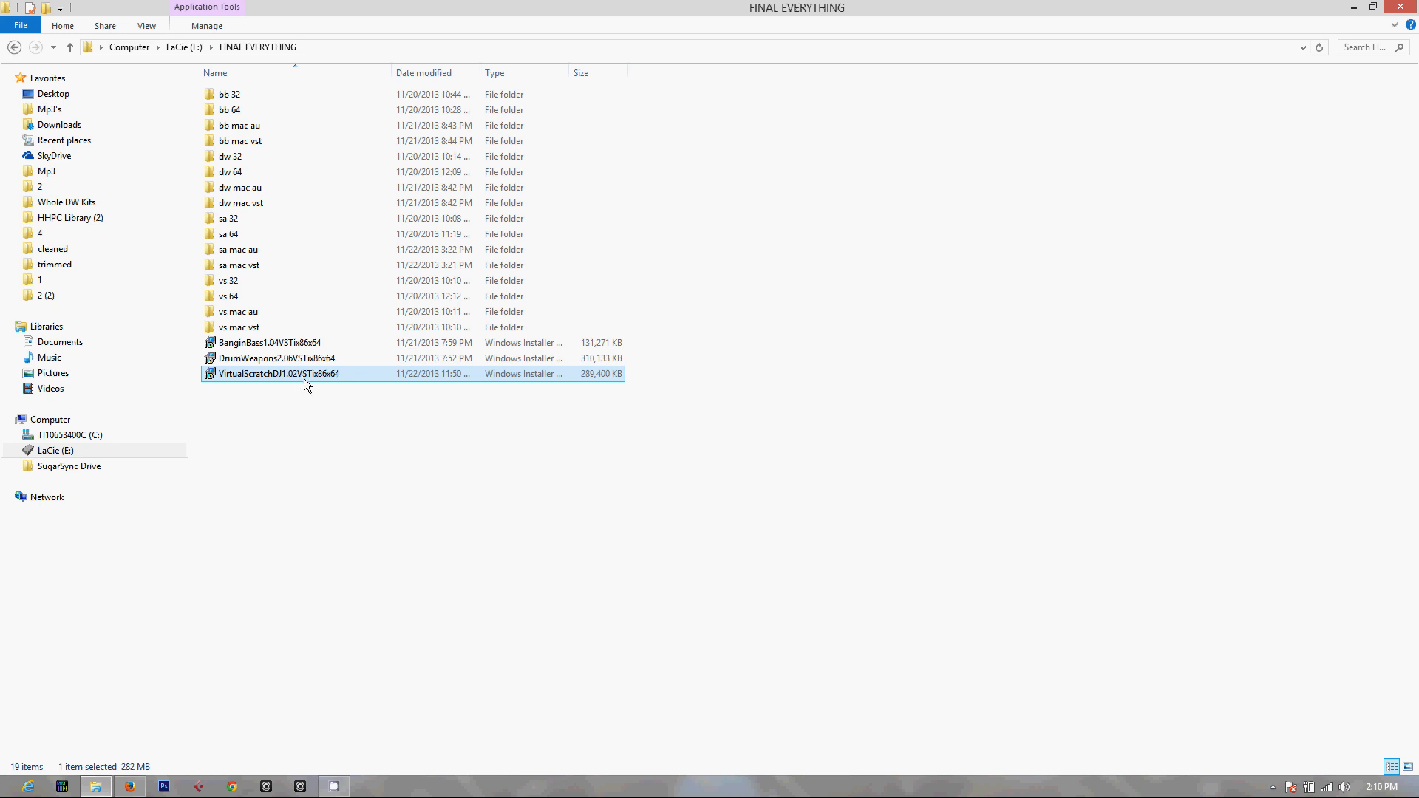
Look inside the vs mac au folder for the Mac AU component and return to FINAL EVERYTHING
{"action": "double_click", "coordinate": [262, 312]}
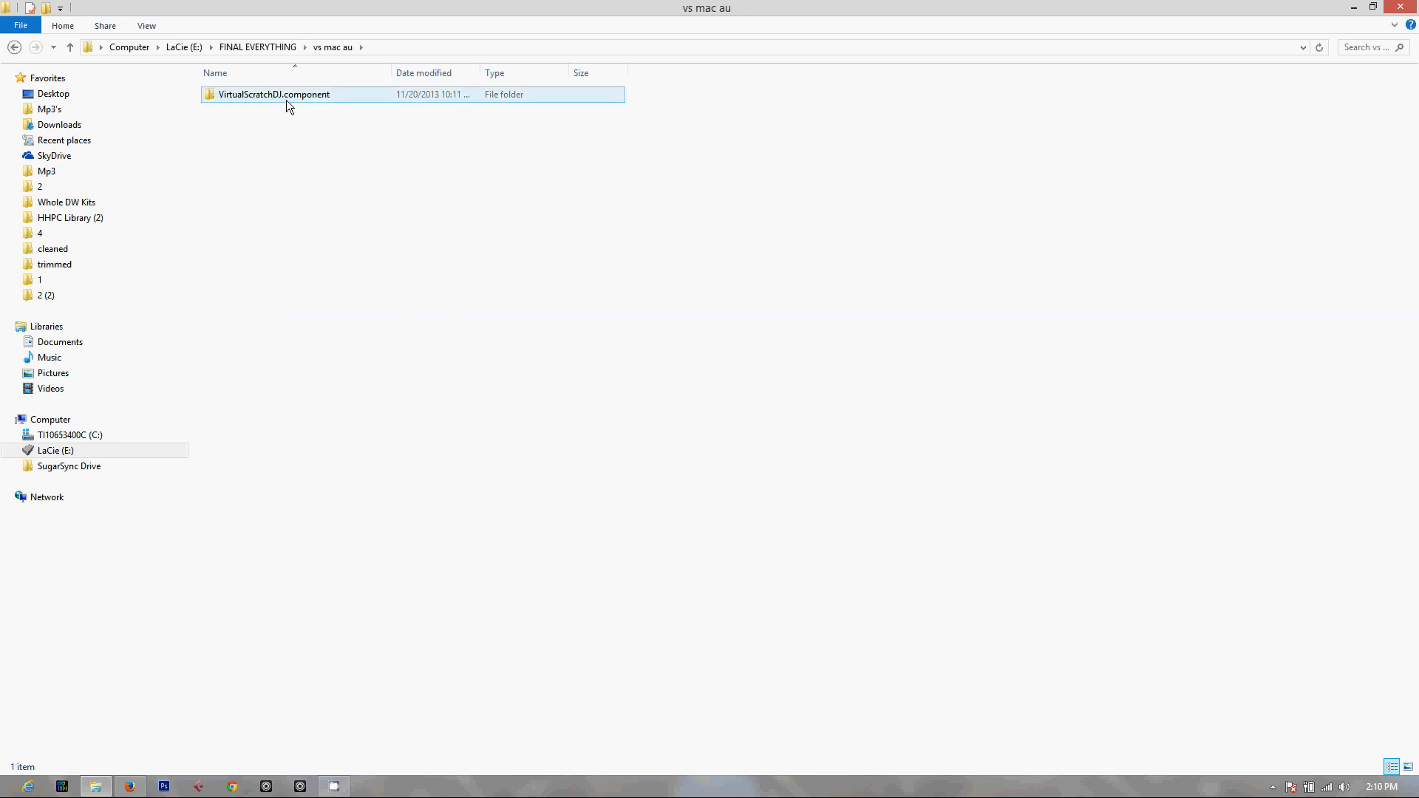
{"action": "left_click", "coordinate": [279, 48]}
{"action": "left_click", "coordinate": [339, 434]}
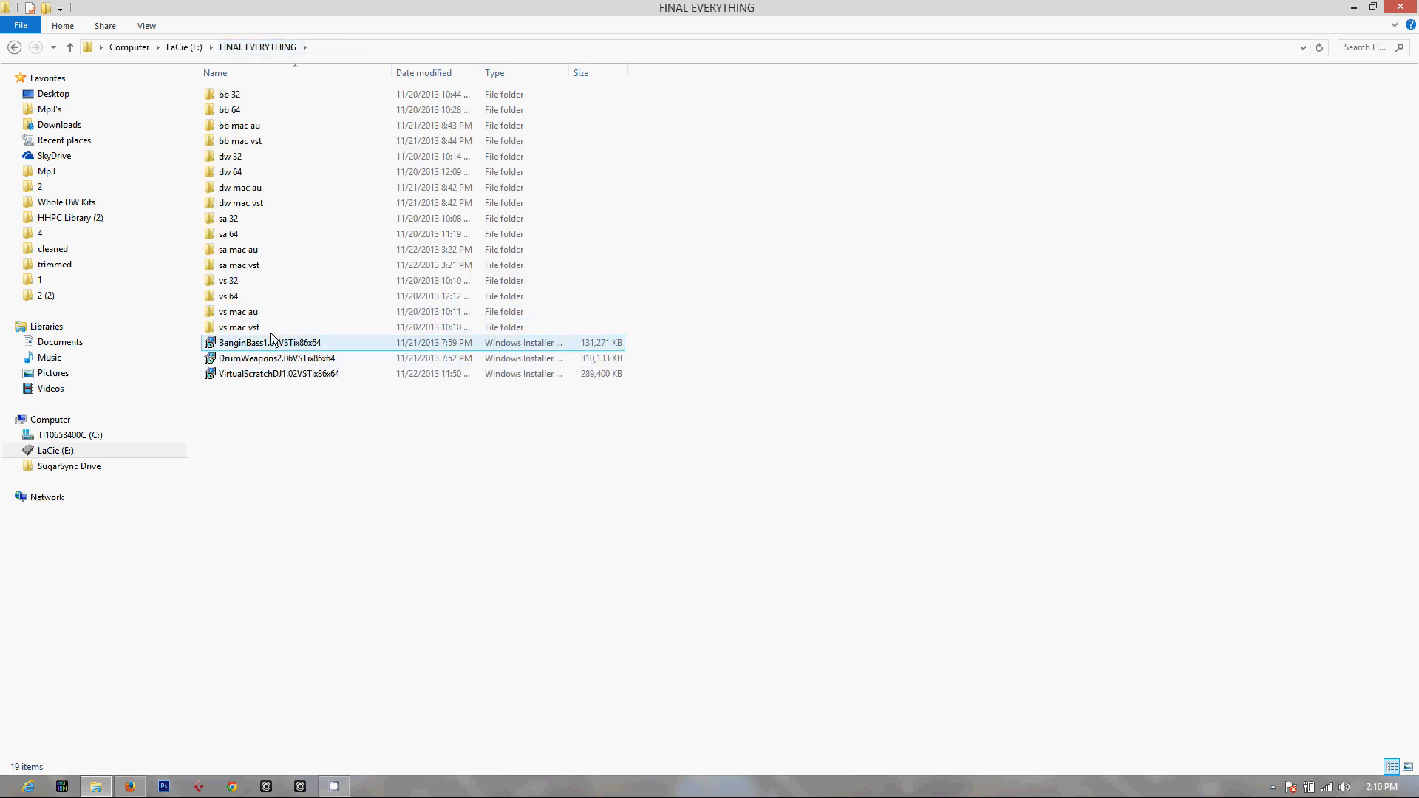
Run the VirtualScratchDJ1.02VSTix86x64 installer with the Modify option, keep the default MainFeature setup, and complete the installation
{"action": "double_click", "coordinate": [298, 374]}
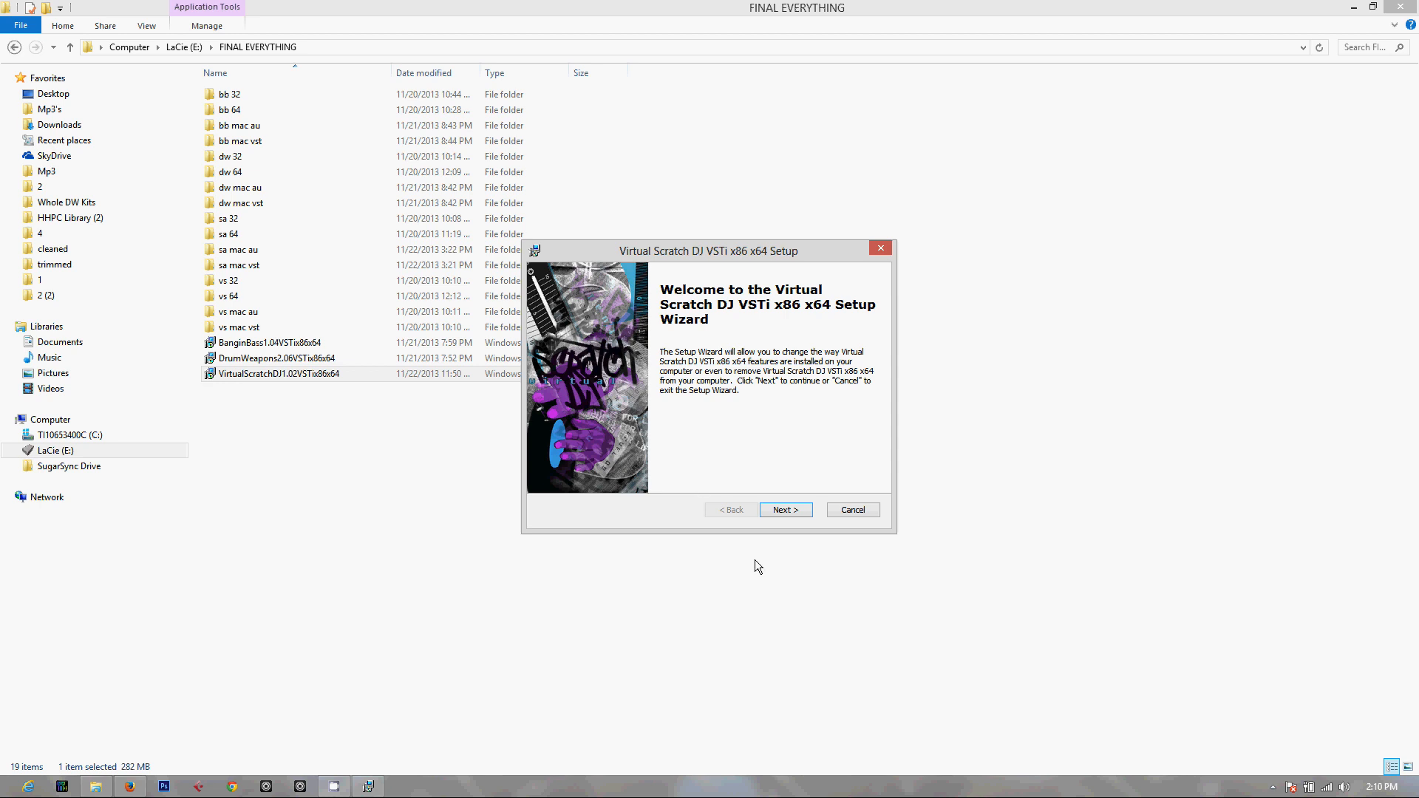
{"action": "left_click", "coordinate": [785, 513]}
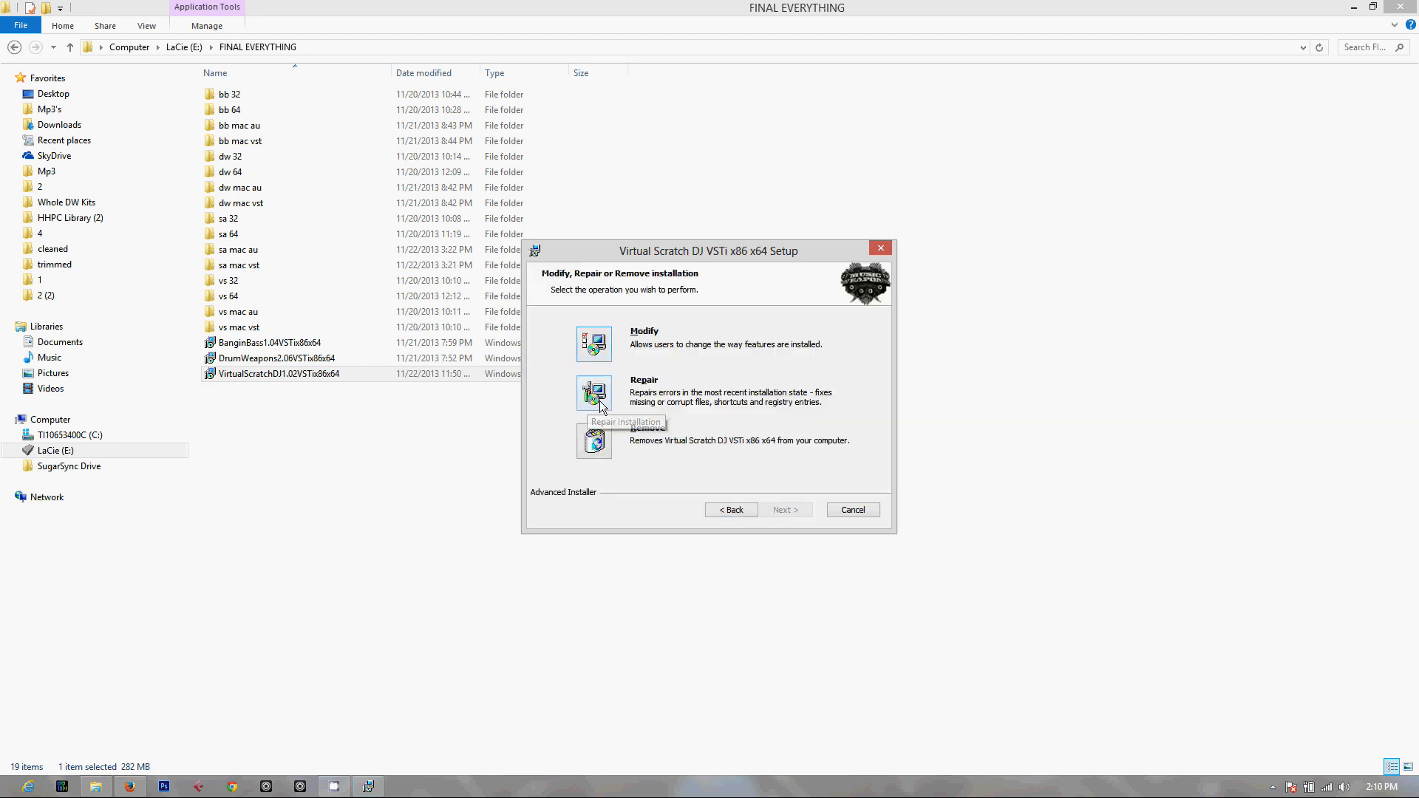
{"action": "left_click", "coordinate": [596, 346]}
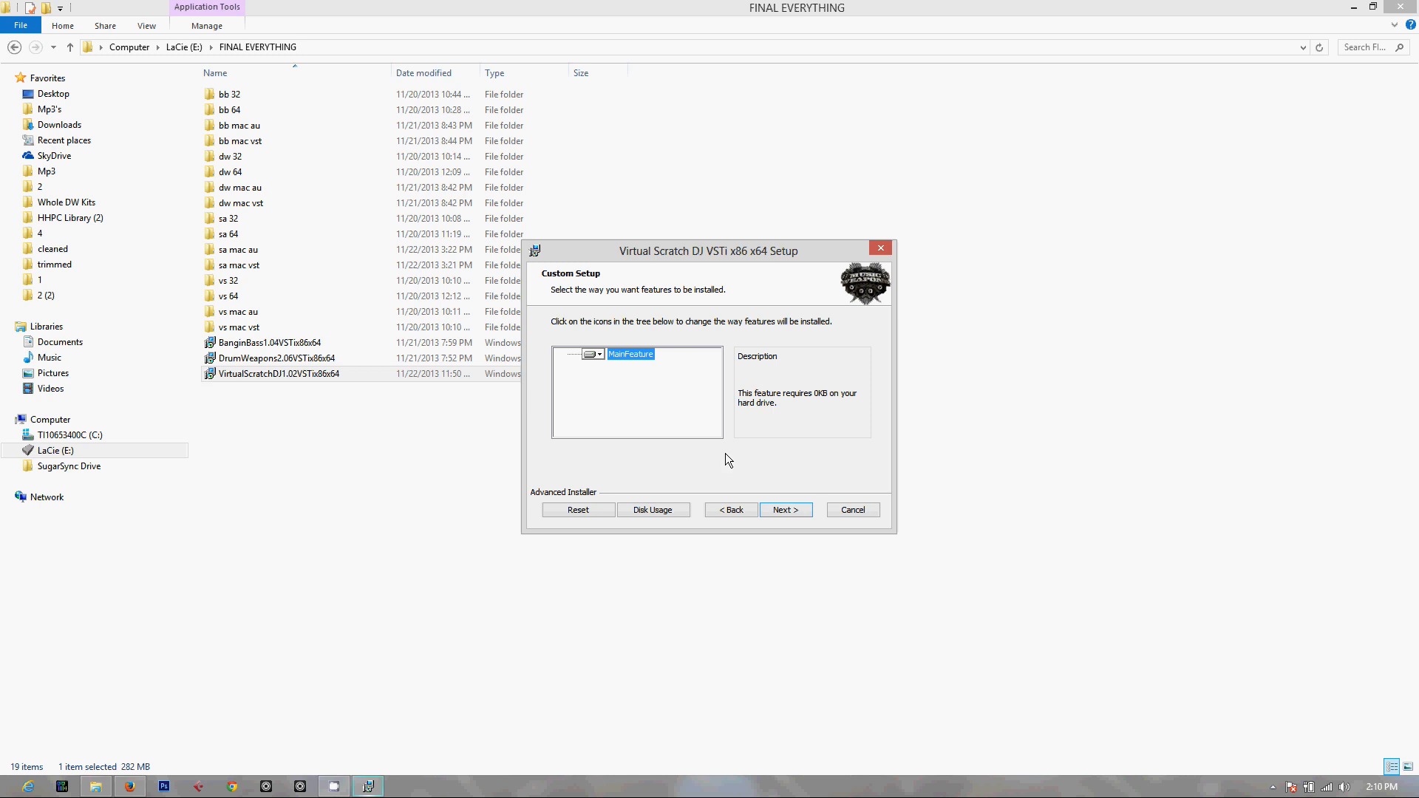
{"action": "left_click", "coordinate": [777, 513]}
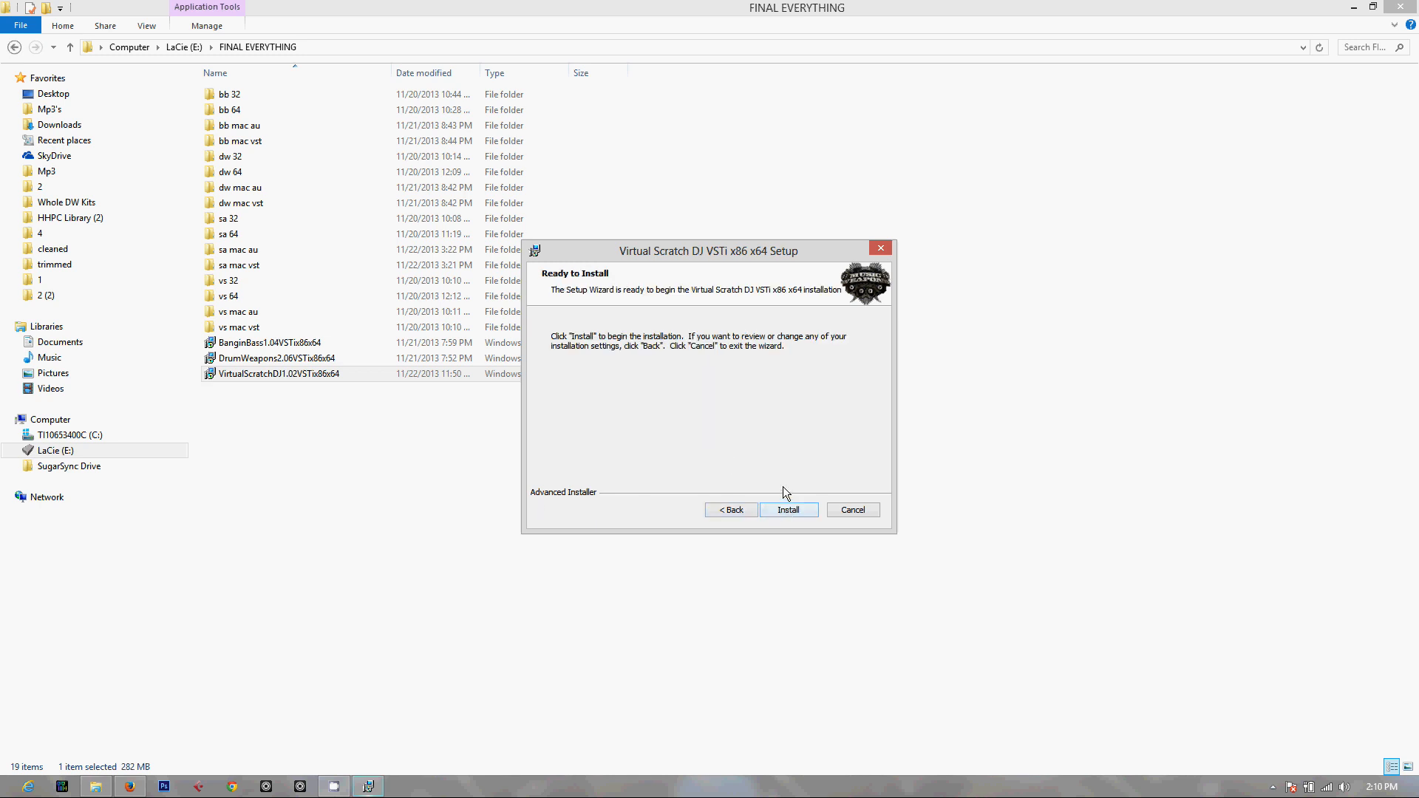
{"action": "left_click", "coordinate": [787, 510]}
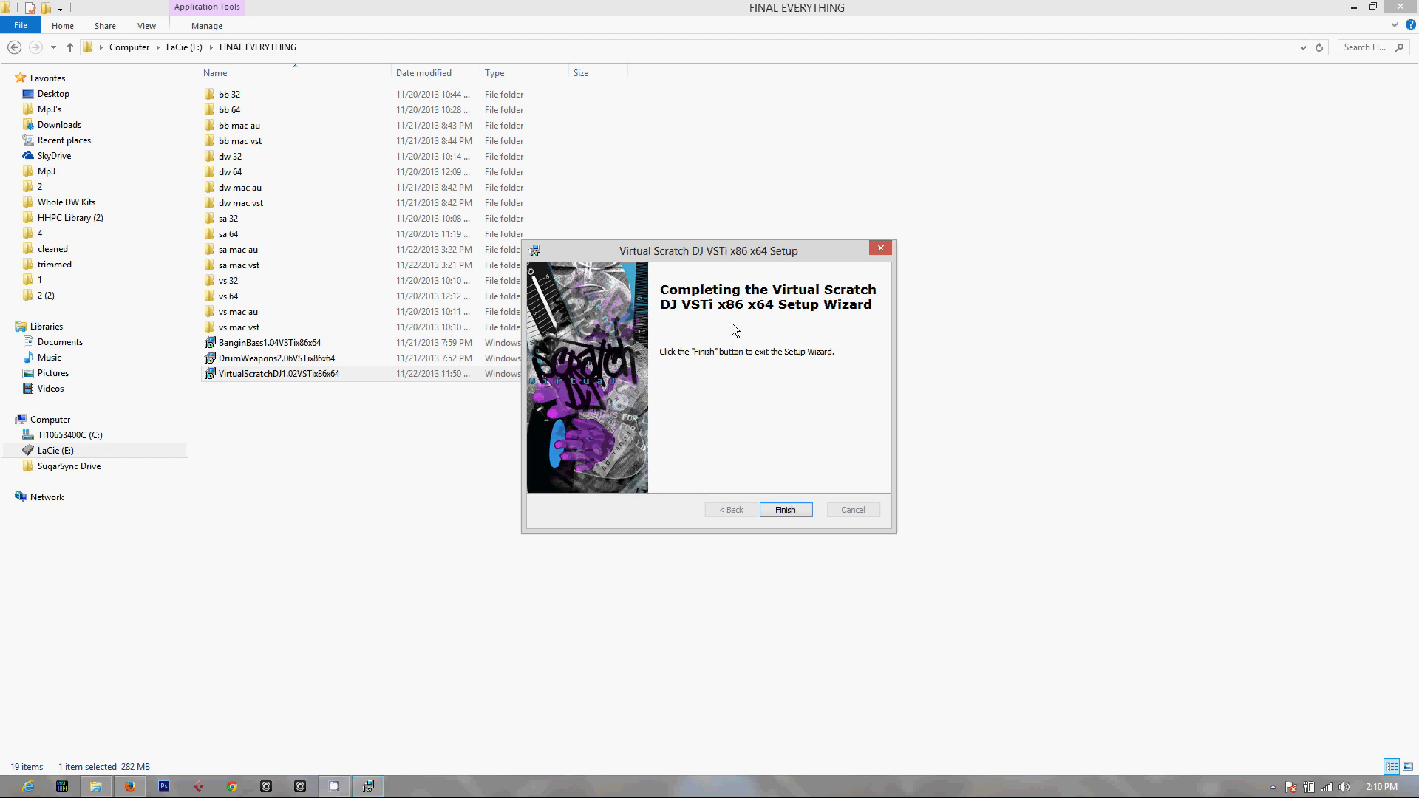
{"action": "left_click", "coordinate": [784, 510]}
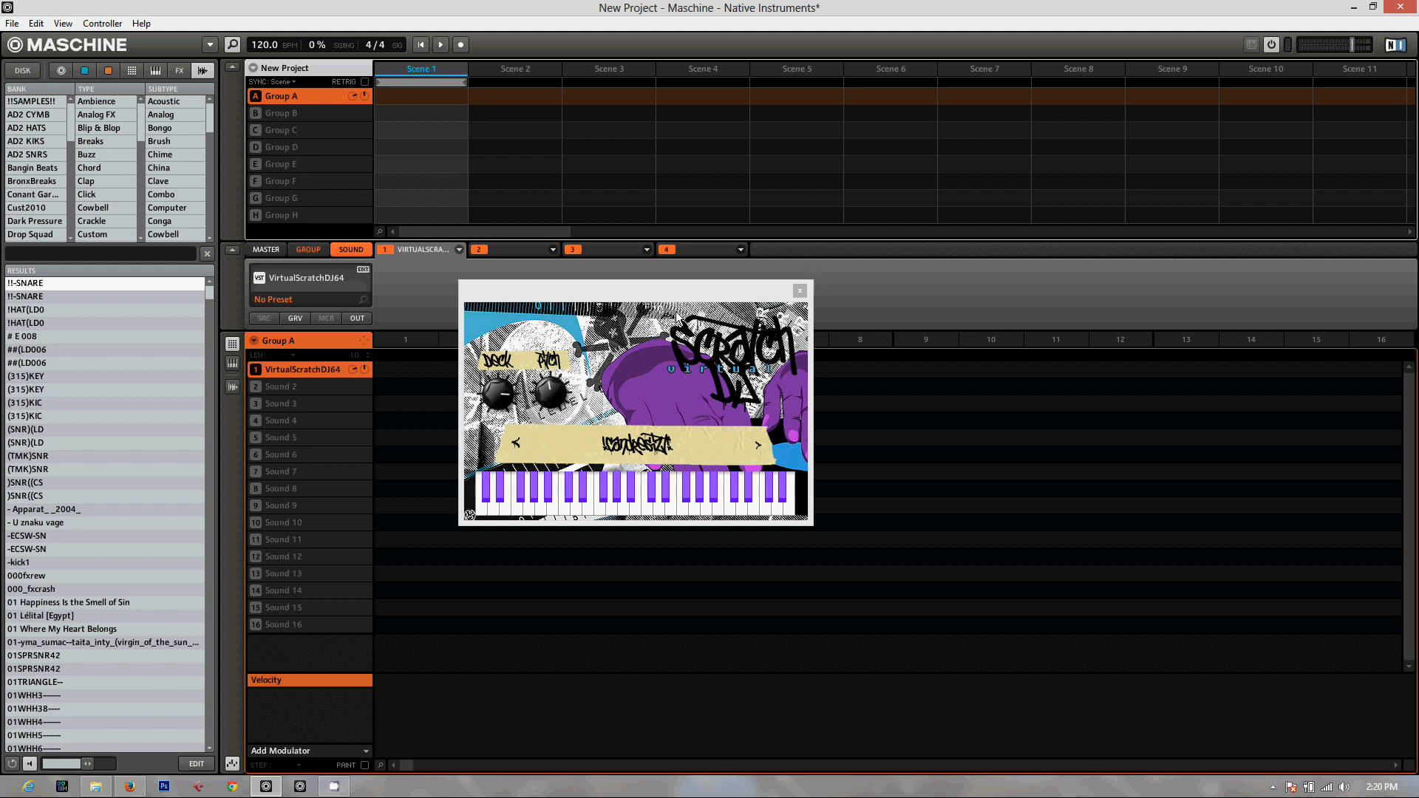
{"action": "left_click_drag", "start_coordinate": [662, 292], "coordinate": [657, 256]}
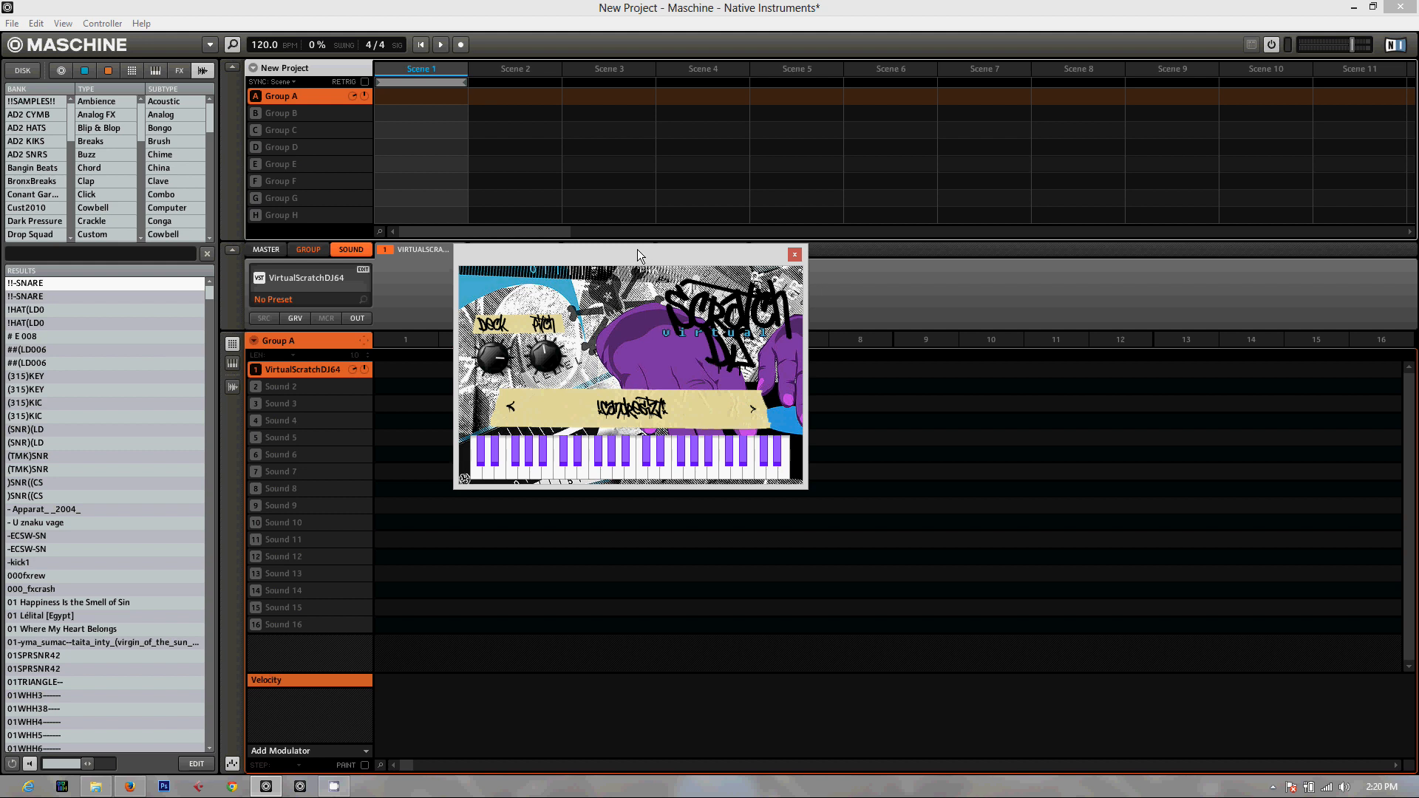
{"action": "left_click_drag", "start_coordinate": [637, 249], "coordinate": [624, 254]}
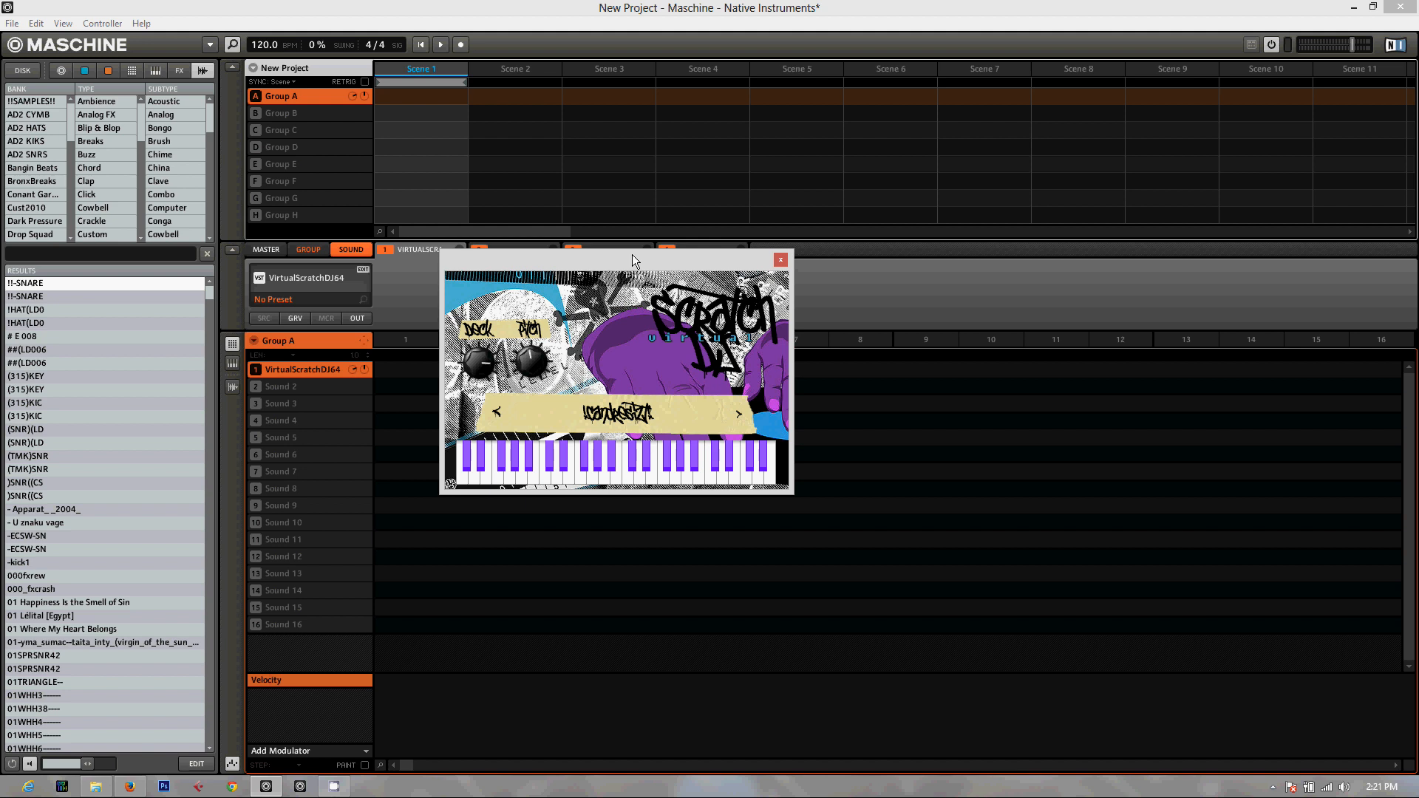
{"action": "left_click_drag", "start_coordinate": [632, 256], "coordinate": [626, 290]}
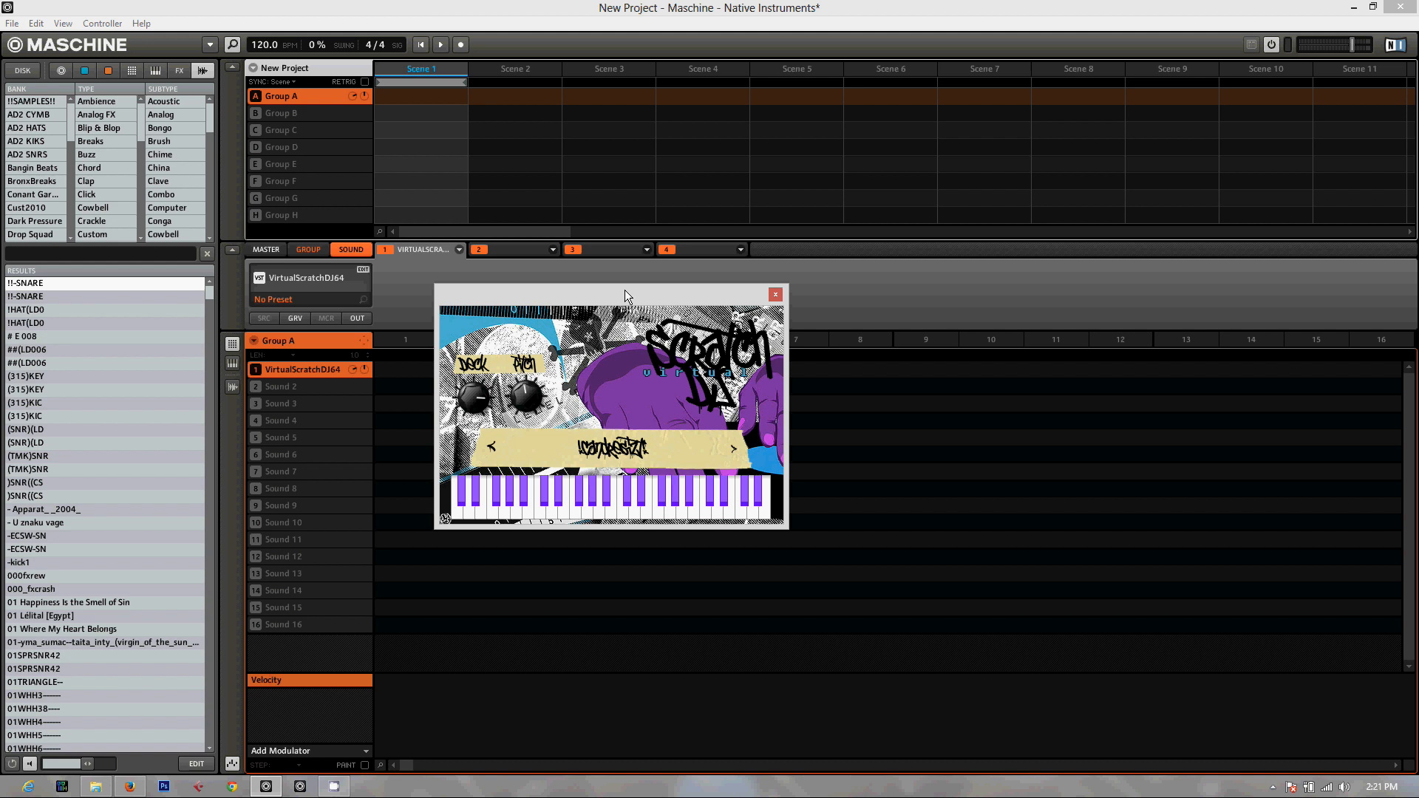
{"action": "left_click_drag", "start_coordinate": [625, 291], "coordinate": [571, 288]}
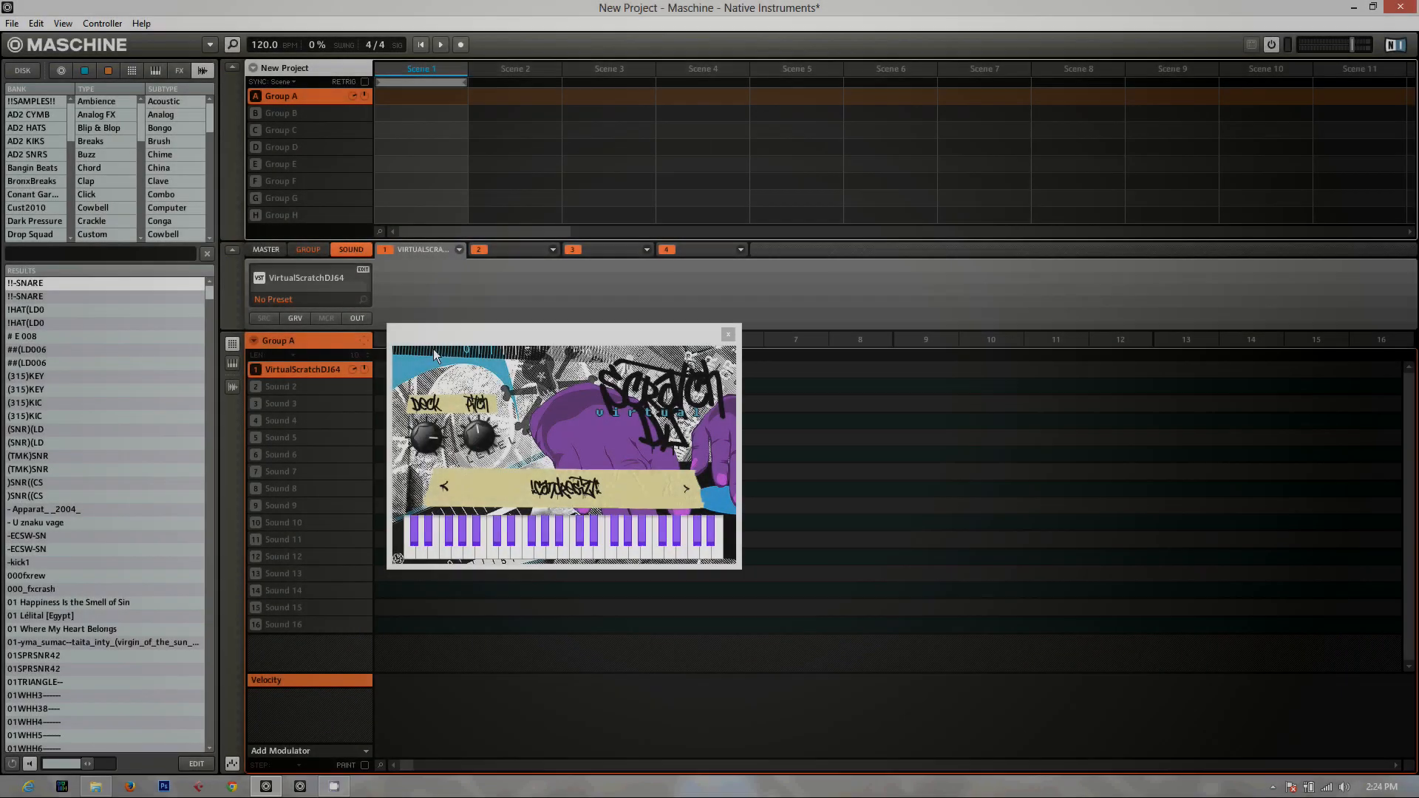
{"action": "left_click_drag", "start_coordinate": [445, 332], "coordinate": [450, 303]}
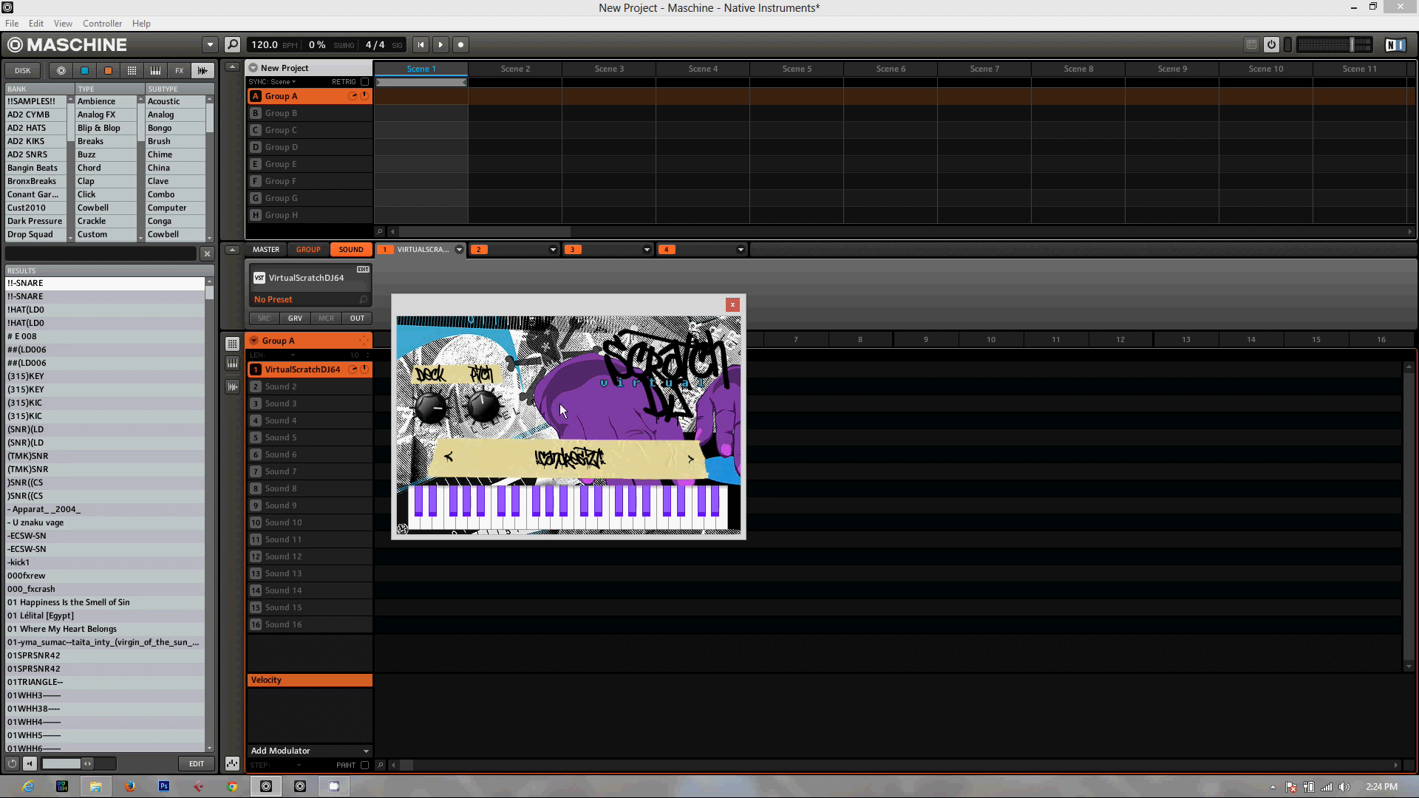
{"action": "left_click_drag", "start_coordinate": [578, 305], "coordinate": [578, 281]}
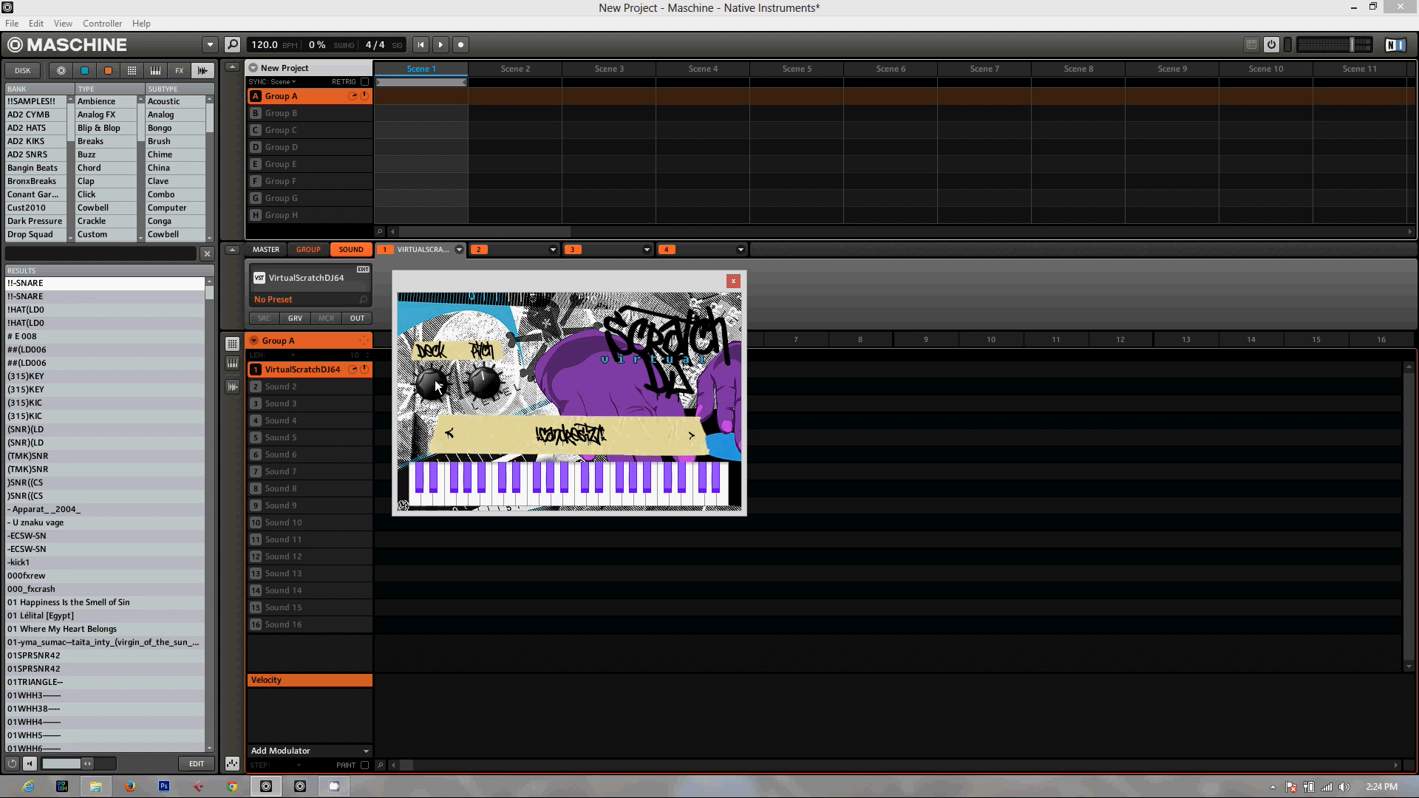
Turn the Deck and Pitch knobs in the VirtualScratchDJ64 plugin
{"action": "left_click_drag", "start_coordinate": [435, 380], "coordinate": [445, 318]}
{"action": "mouse_move", "coordinate": [484, 388]}
{"action": "left_mouse_down"}
{"action": "mouse_move", "coordinate": [486, 476]}
{"action": "mouse_move", "coordinate": [507, 232]}
{"action": "mouse_move", "coordinate": [487, 362]}
{"action": "left_mouse_up"}
Advance the plugin to the Ageyn patch and view the full instrument list without choosing another patch
{"action": "left_click", "coordinate": [692, 436]}
{"action": "left_click", "coordinate": [584, 432]}
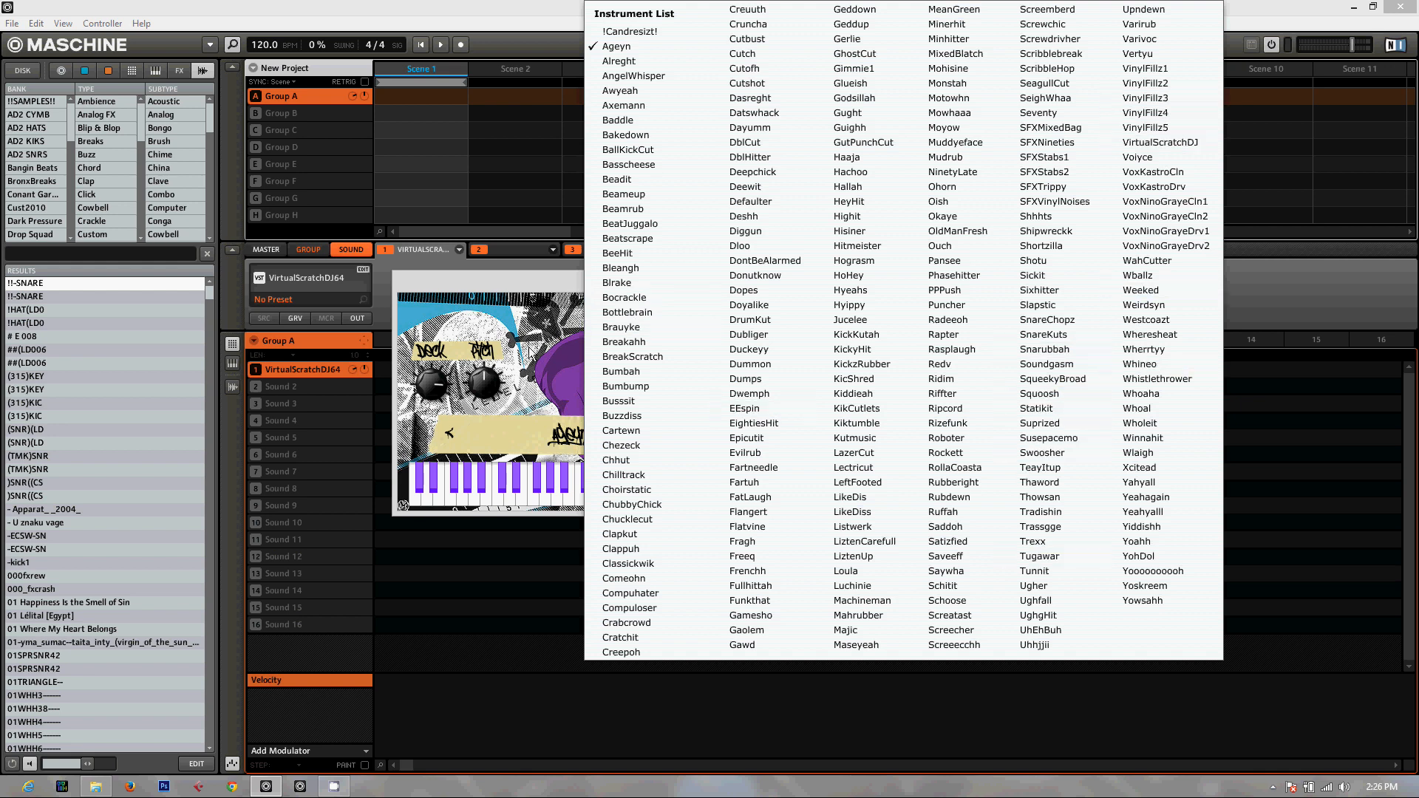
{"action": "left_click", "coordinate": [529, 279]}
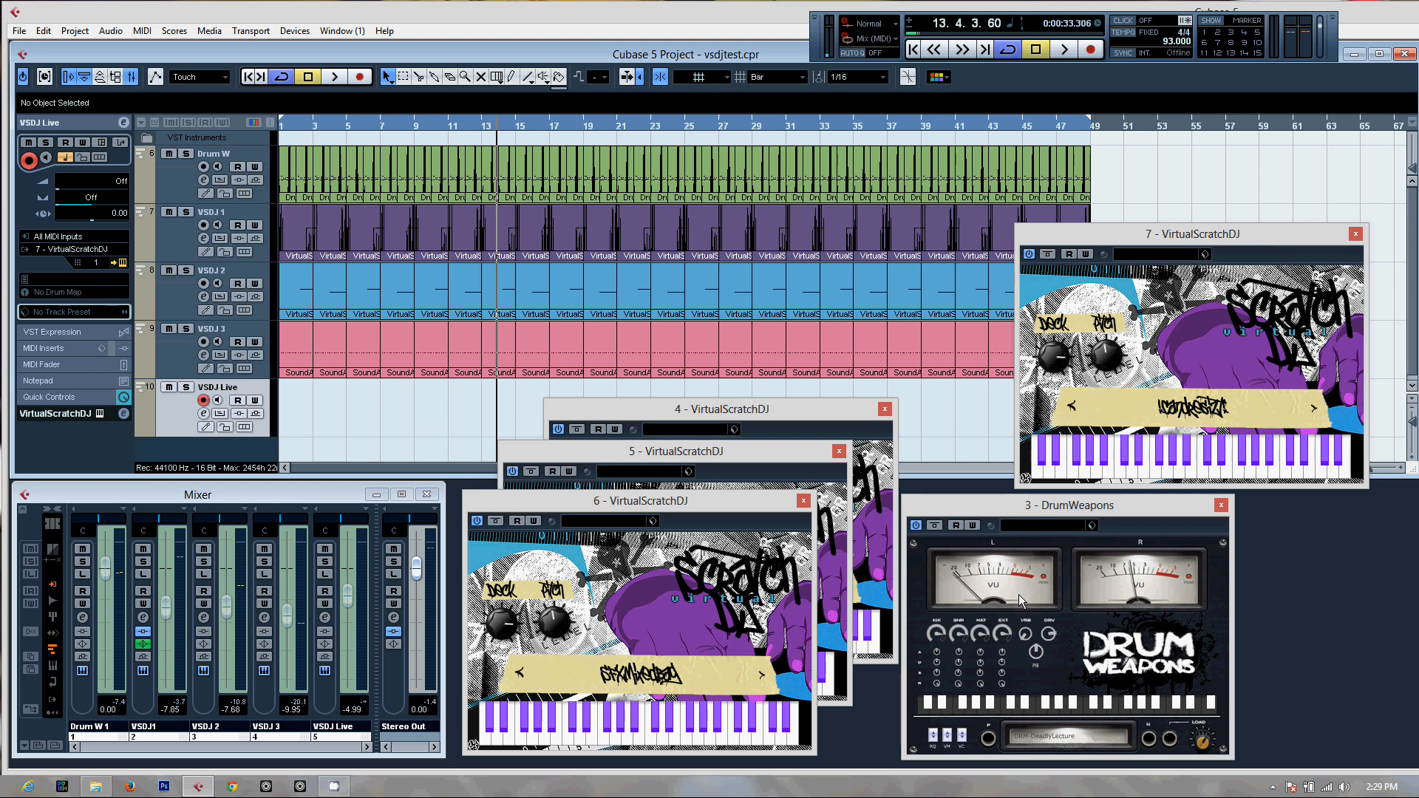
Return the vsdjtest.cpr project in Cubase to its start and play the Drum W track soloed
{"action": "left_click", "coordinate": [1100, 473]}
{"action": "left_click", "coordinate": [913, 50]}
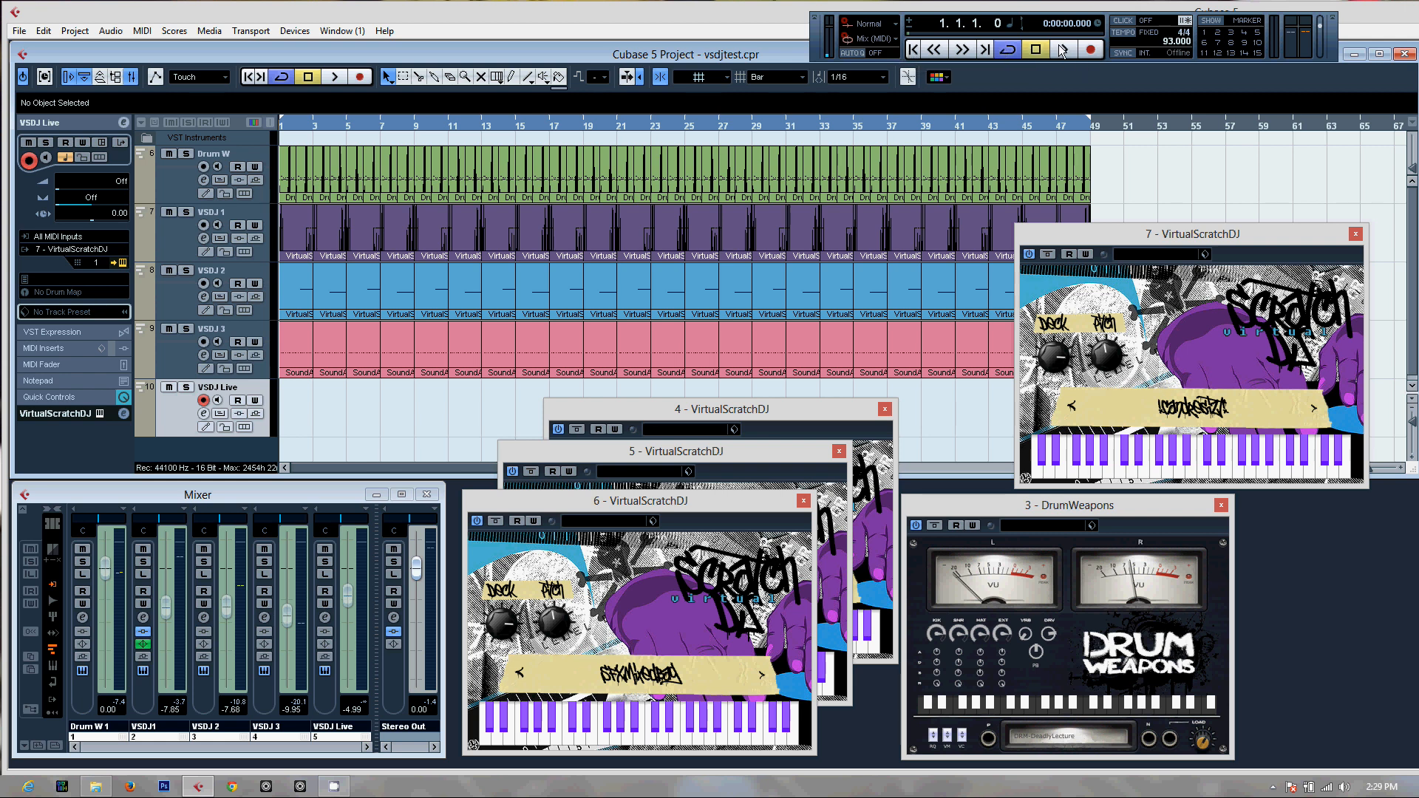
{"action": "left_click", "coordinate": [186, 154]}
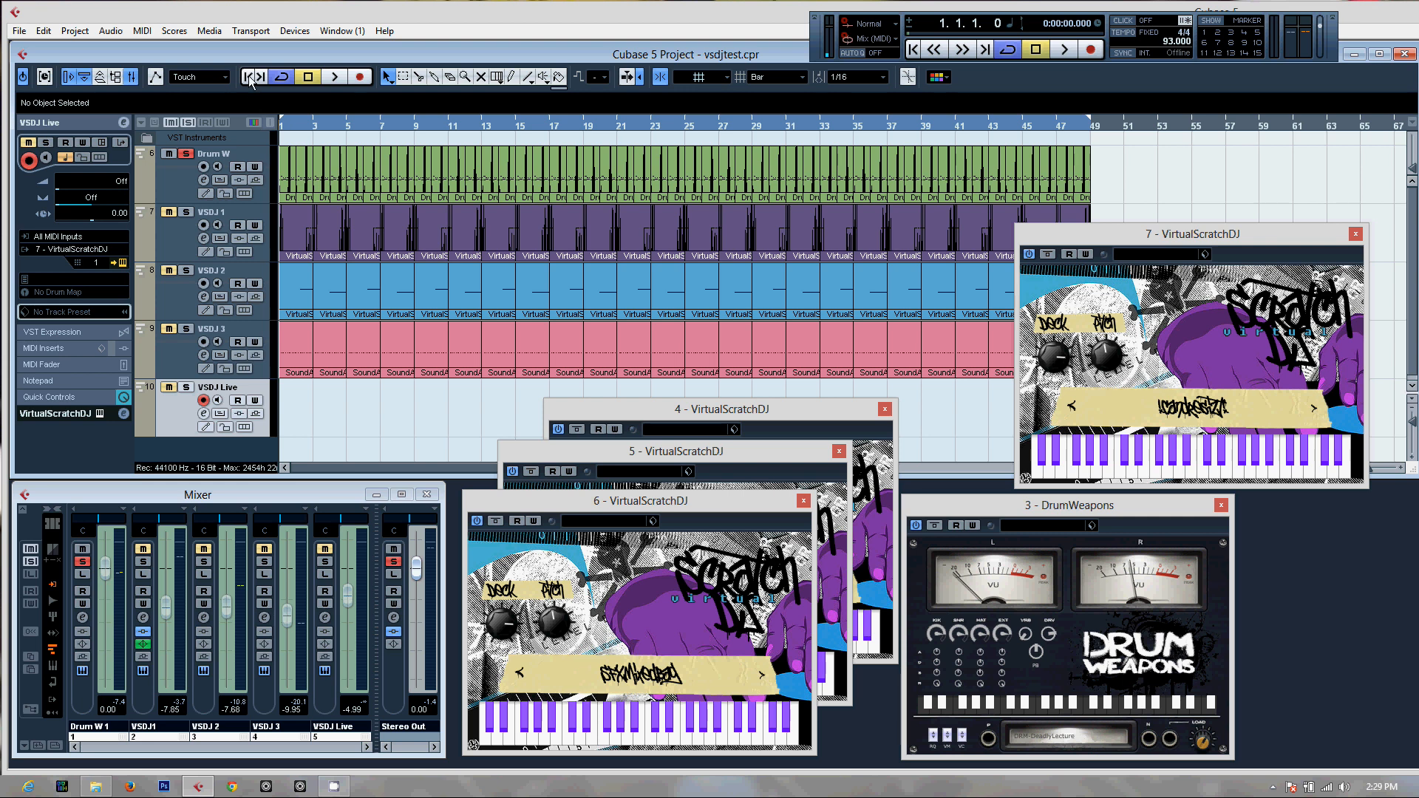
{"action": "left_click", "coordinate": [335, 77]}
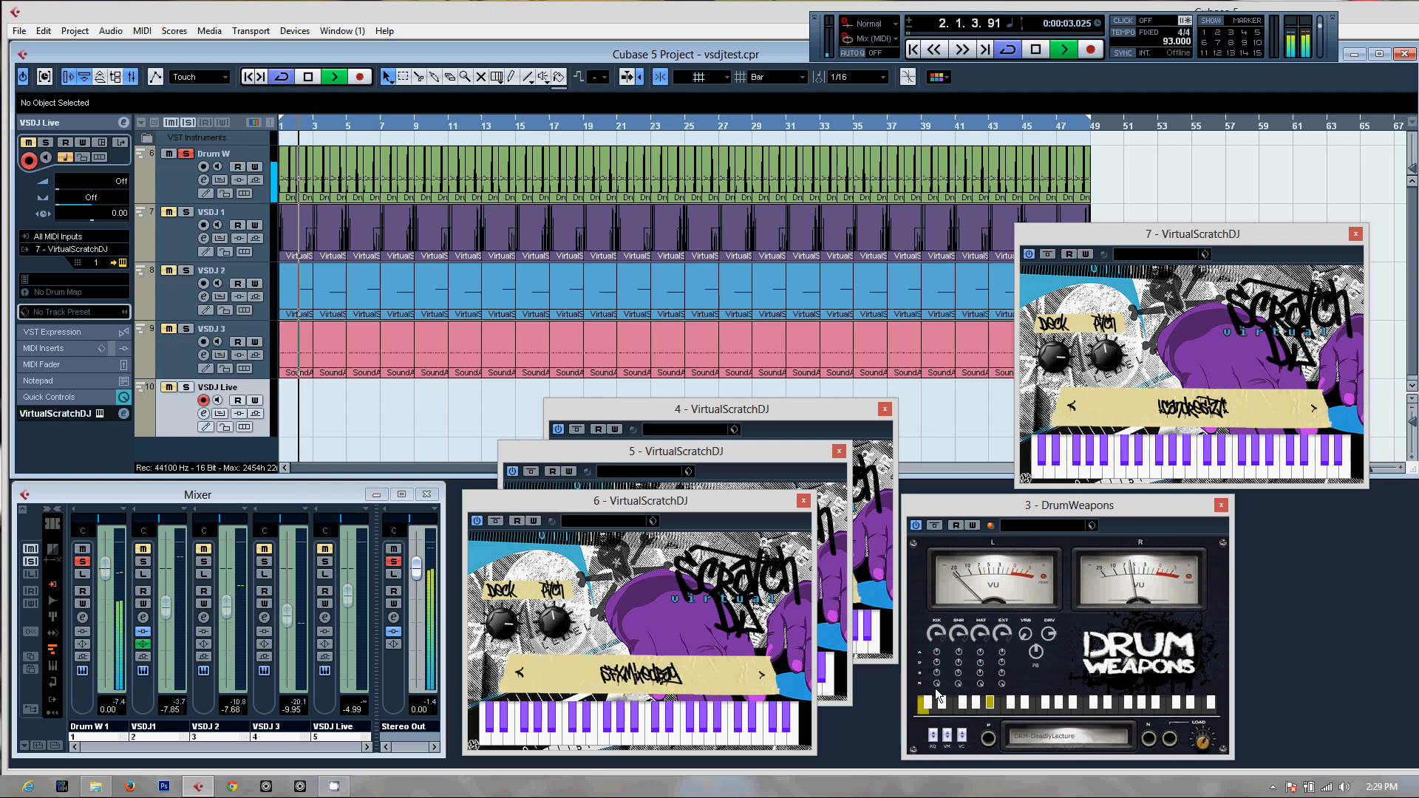
Inspect the notes of the Drum W part at bar 3 in the Key Editor, close it, and stop playback
{"action": "double_click", "coordinate": [320, 186]}
{"action": "left_click_drag", "start_coordinate": [797, 281], "coordinate": [796, 149]}
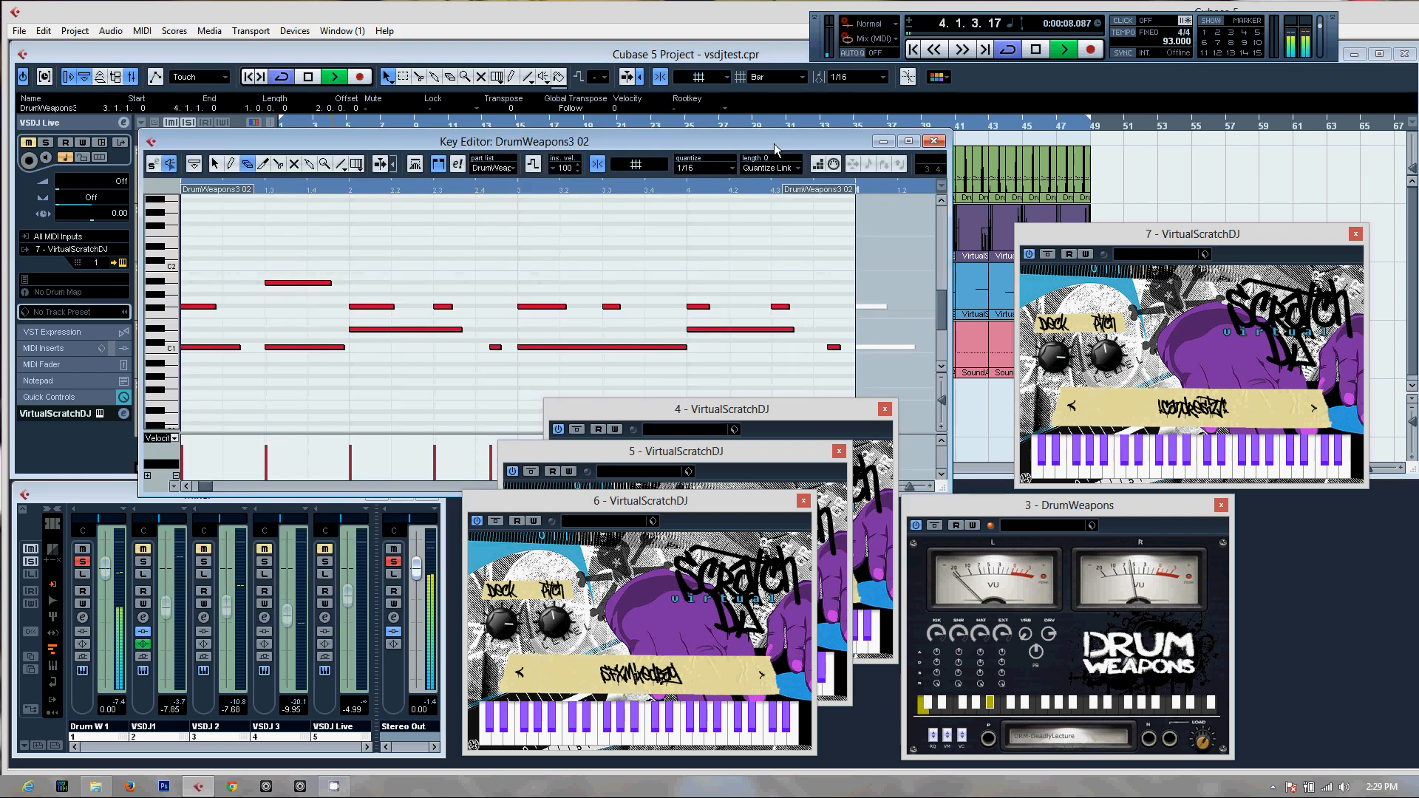
{"action": "left_click", "coordinate": [935, 143]}
{"action": "key", "text": "space"}
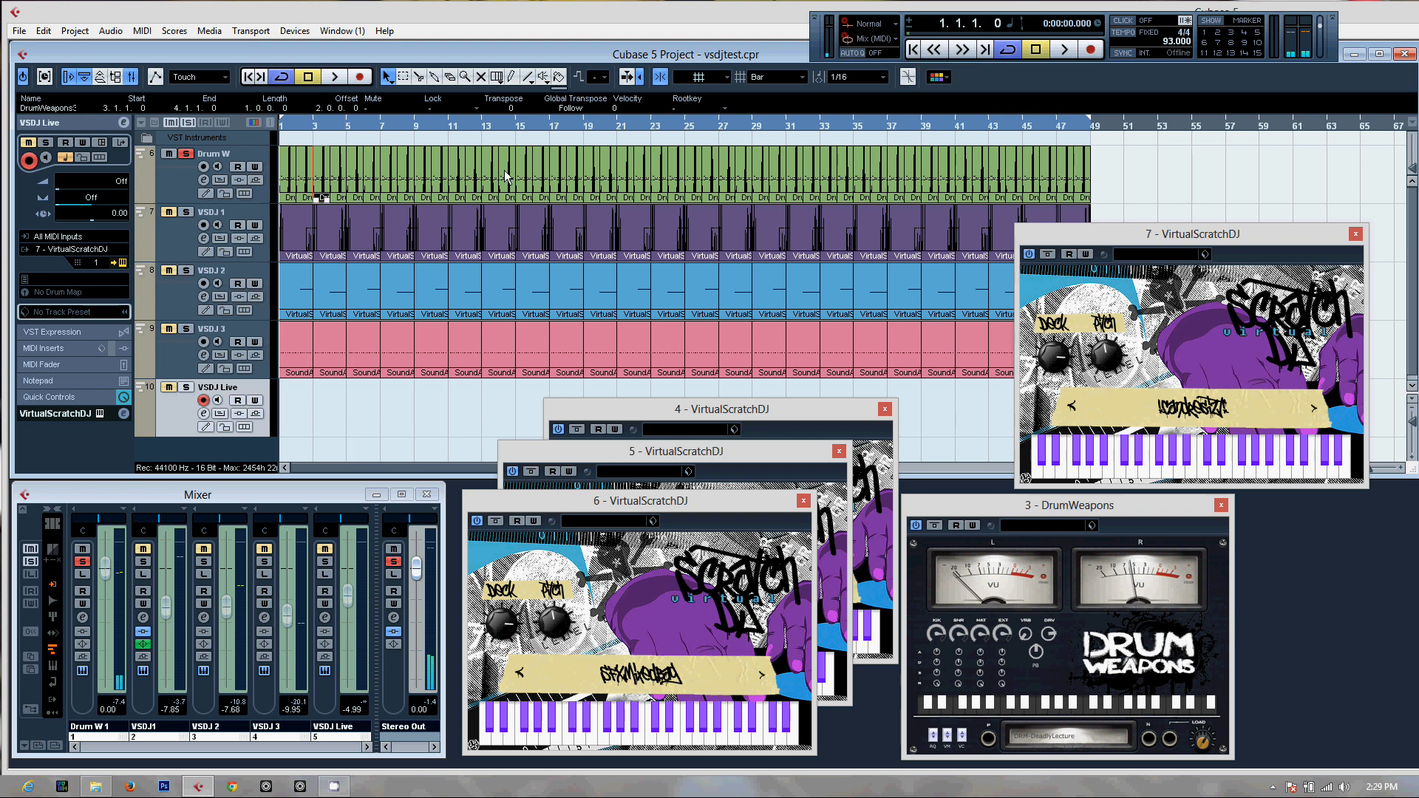
Solo the VSDJ 1 track in place of Drum W, select it, and play a short preview from the start
{"action": "left_click", "coordinate": [186, 154]}
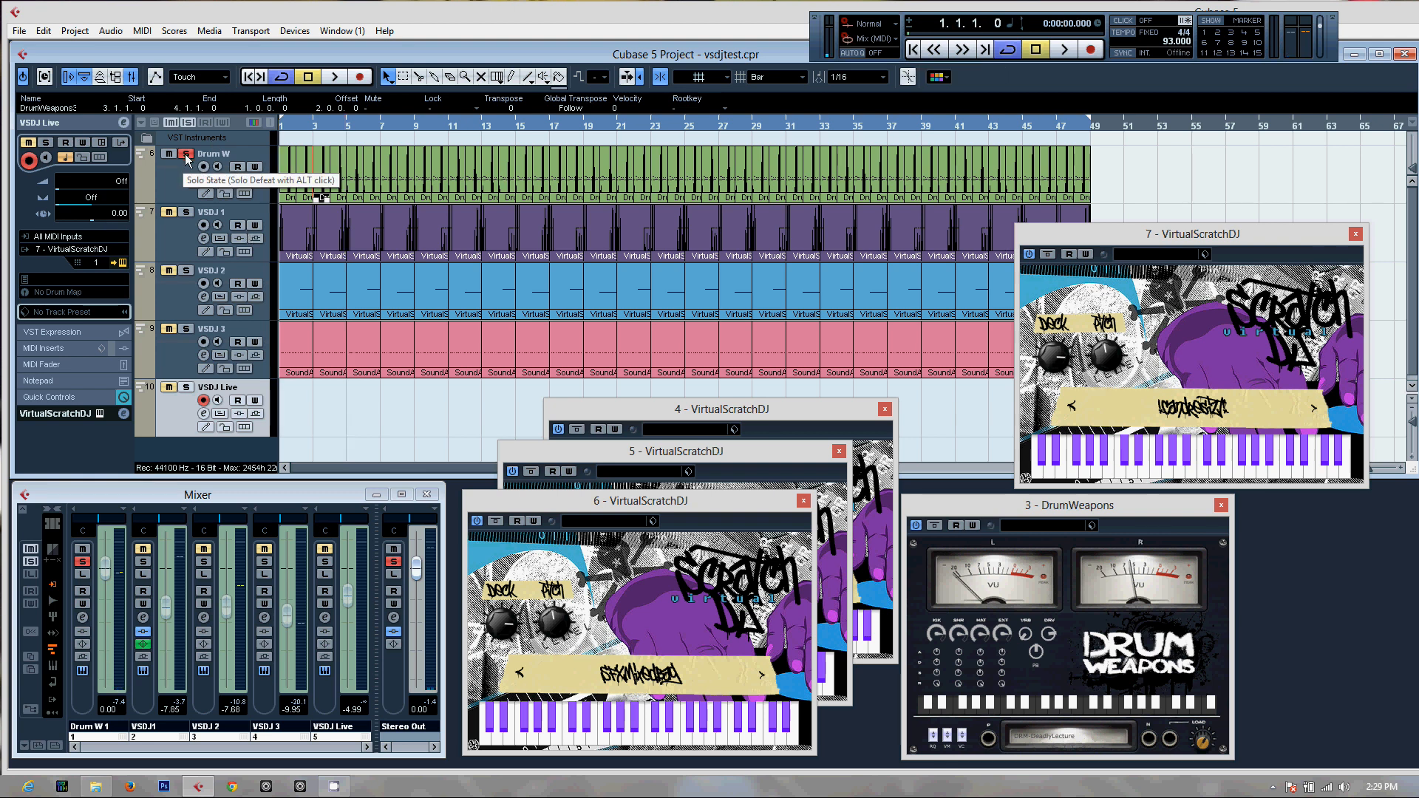
{"action": "left_click", "coordinate": [186, 212]}
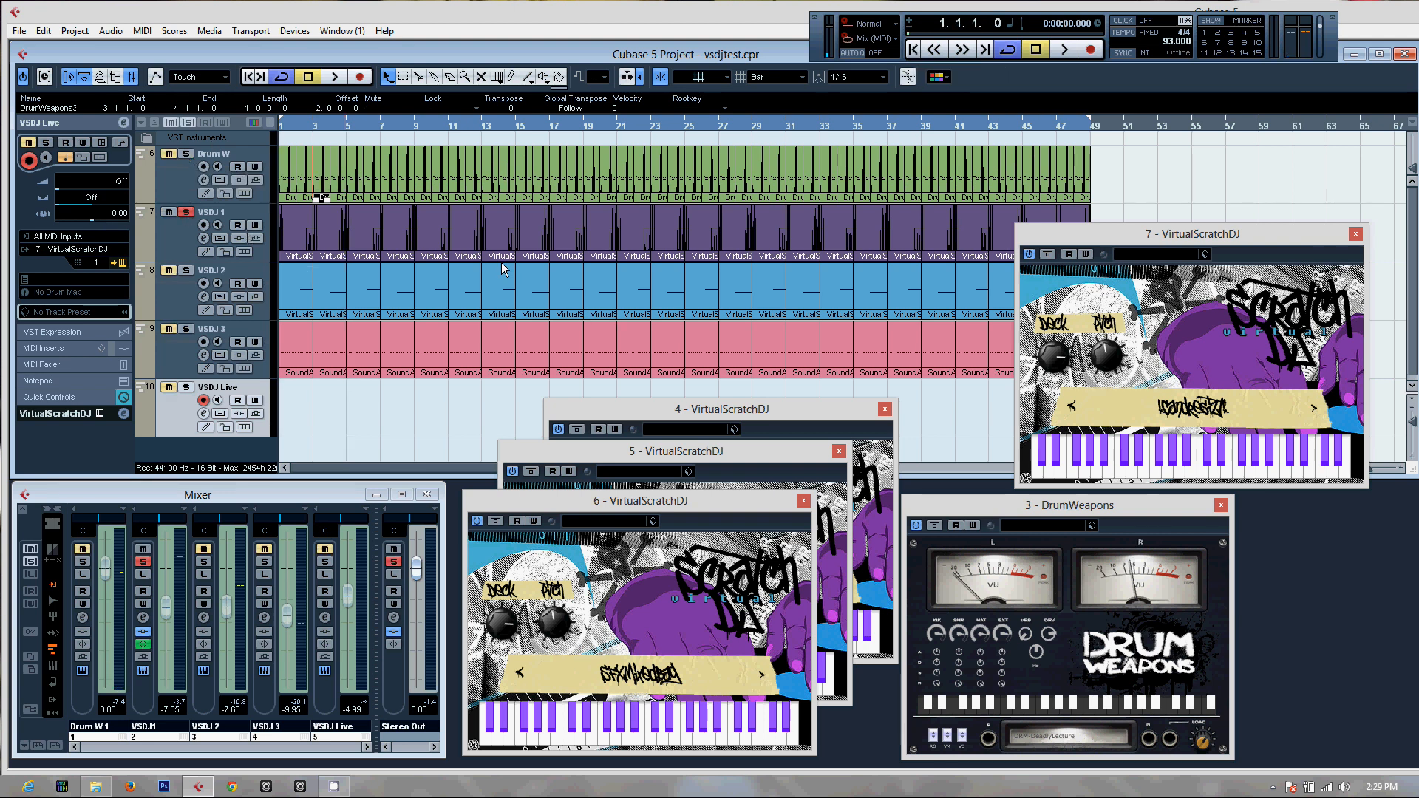
{"action": "left_click", "coordinate": [259, 215]}
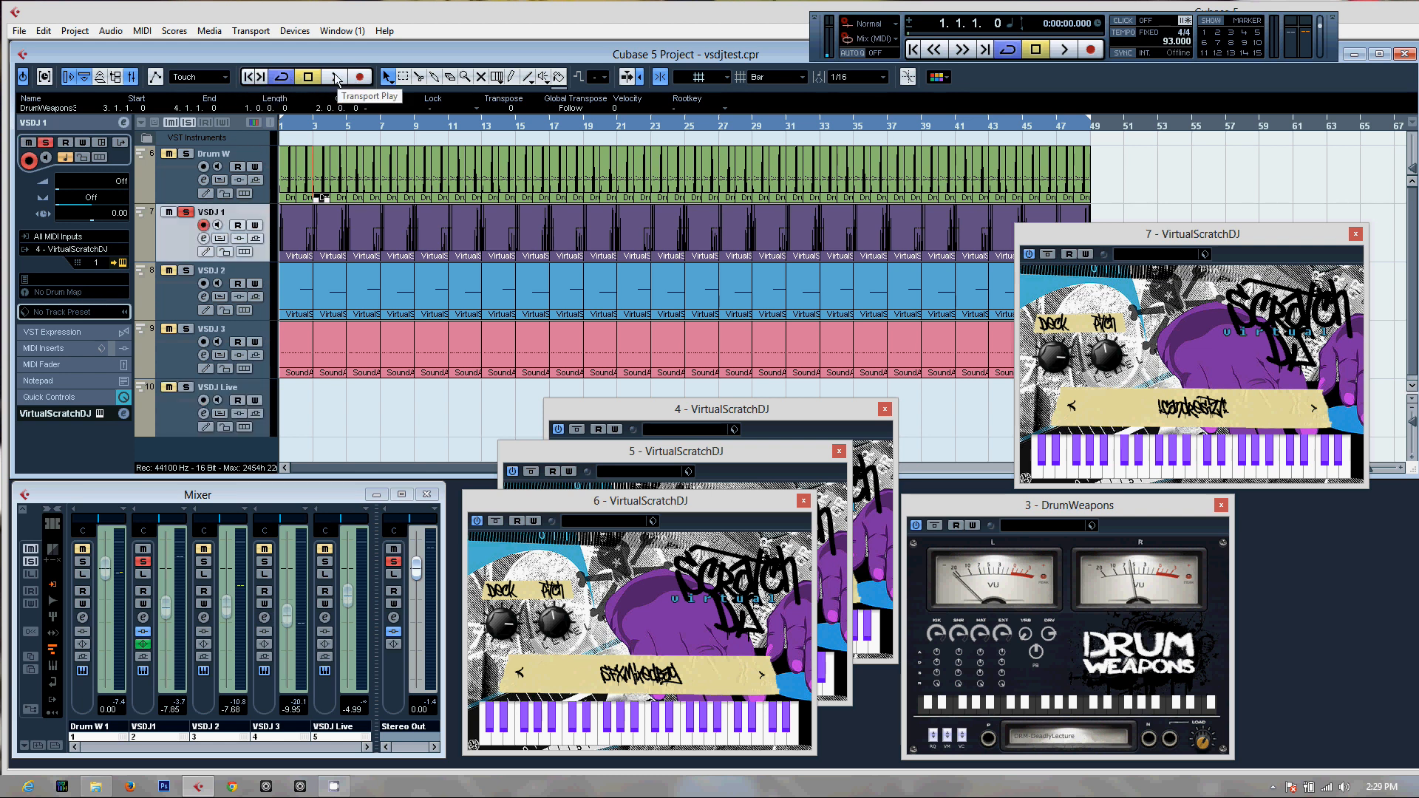
{"action": "key", "text": "space"}
{"action": "left_click", "coordinate": [311, 77]}
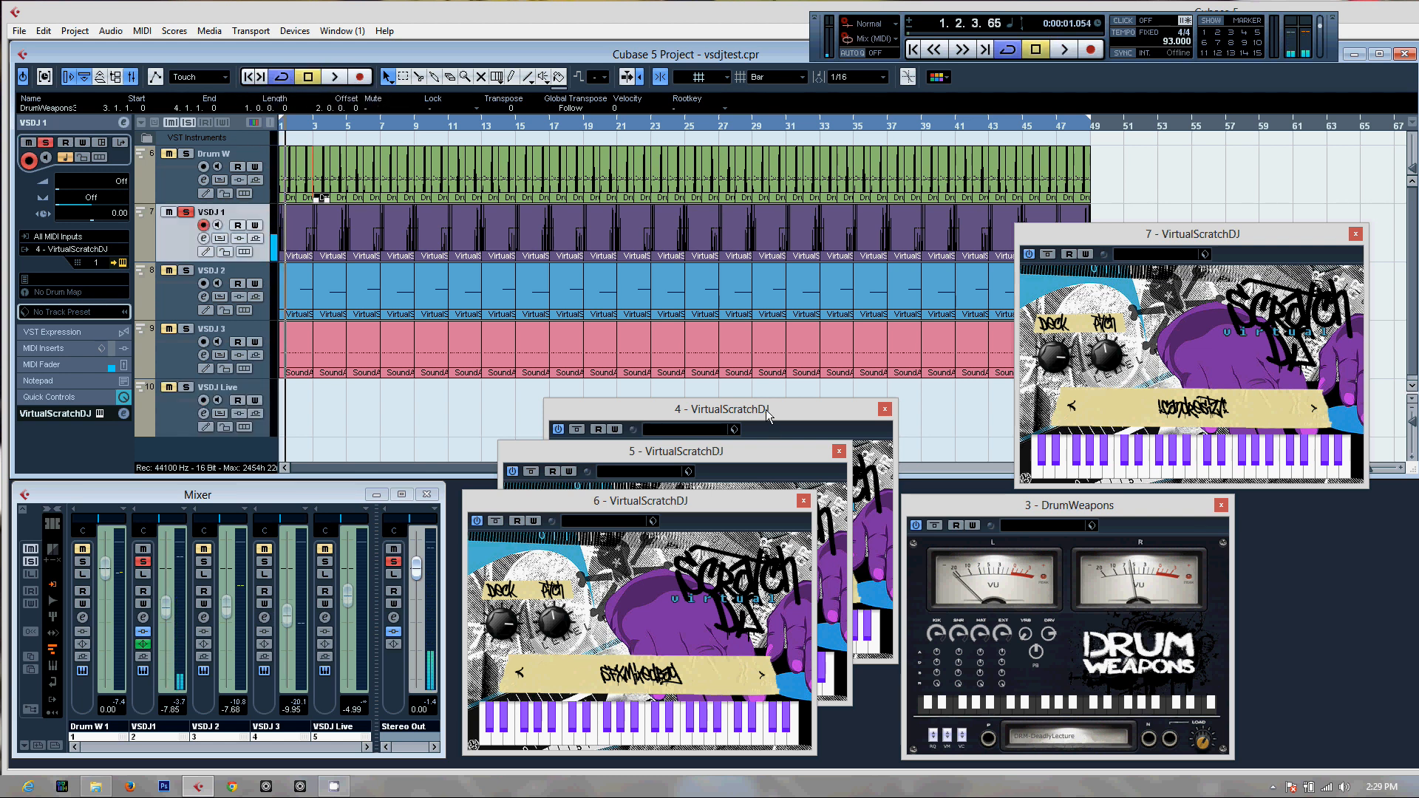
Bring the channel 4 VirtualScratchDJ instance to the front and view its instrument list without choosing another patch
{"action": "left_click", "coordinate": [769, 431]}
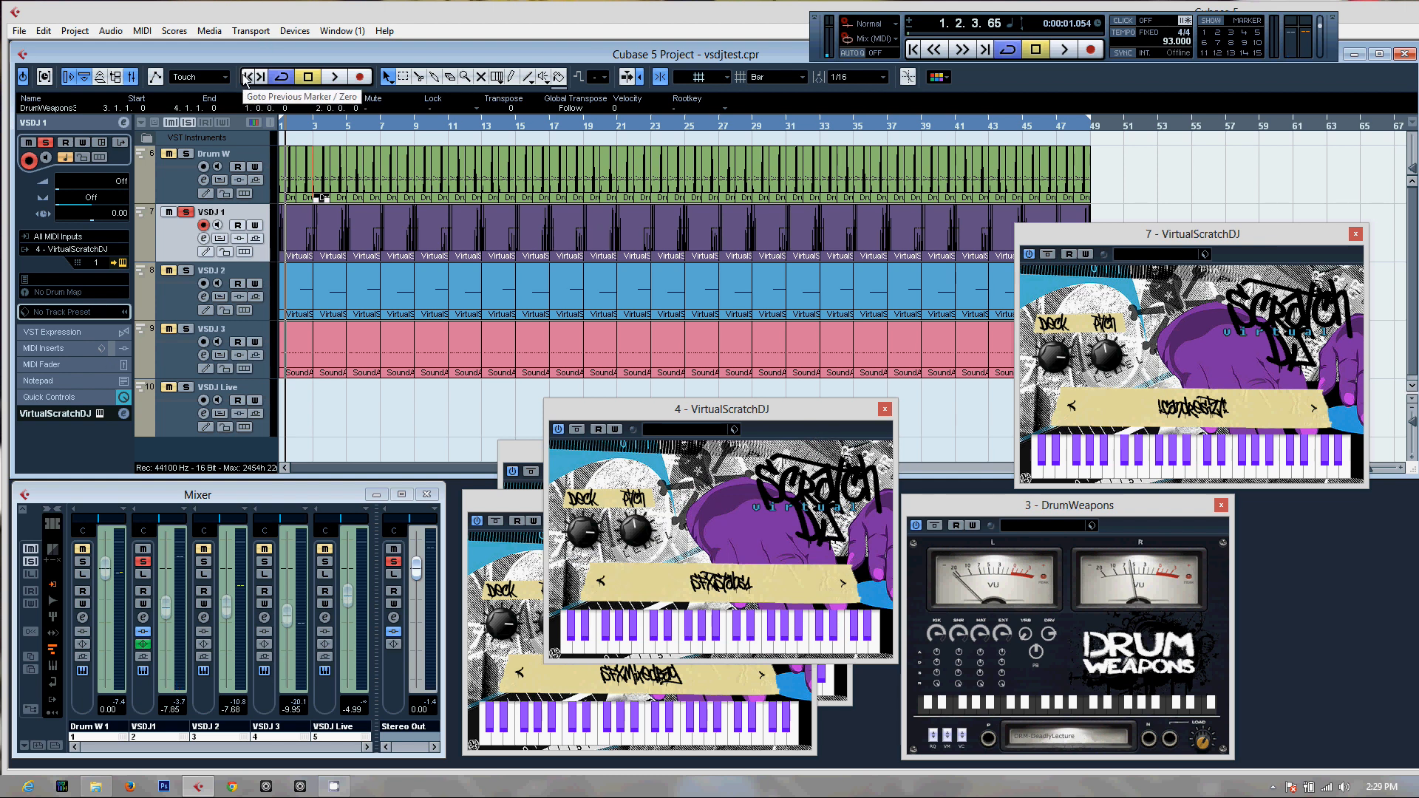
{"action": "left_click", "coordinate": [735, 598]}
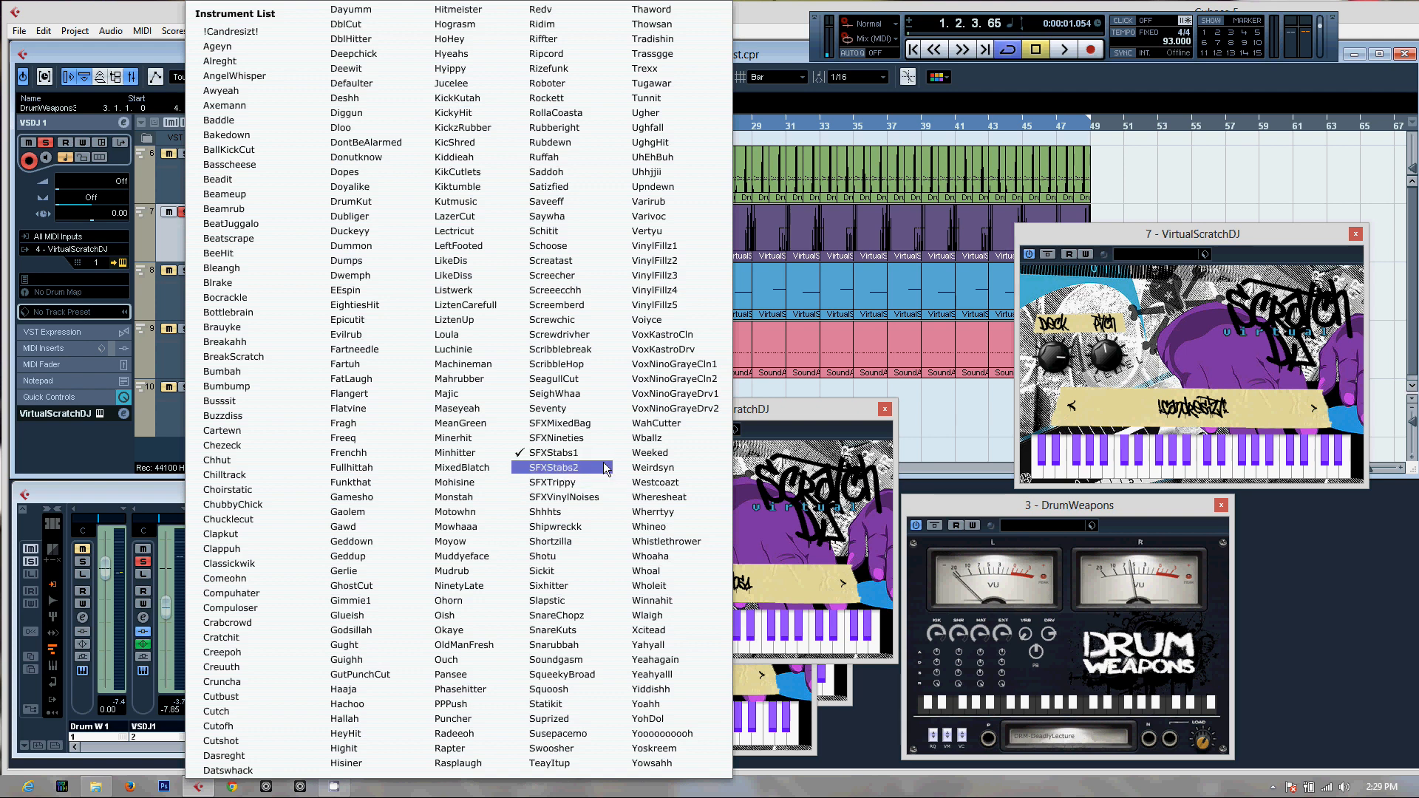
{"action": "left_click", "coordinate": [827, 411]}
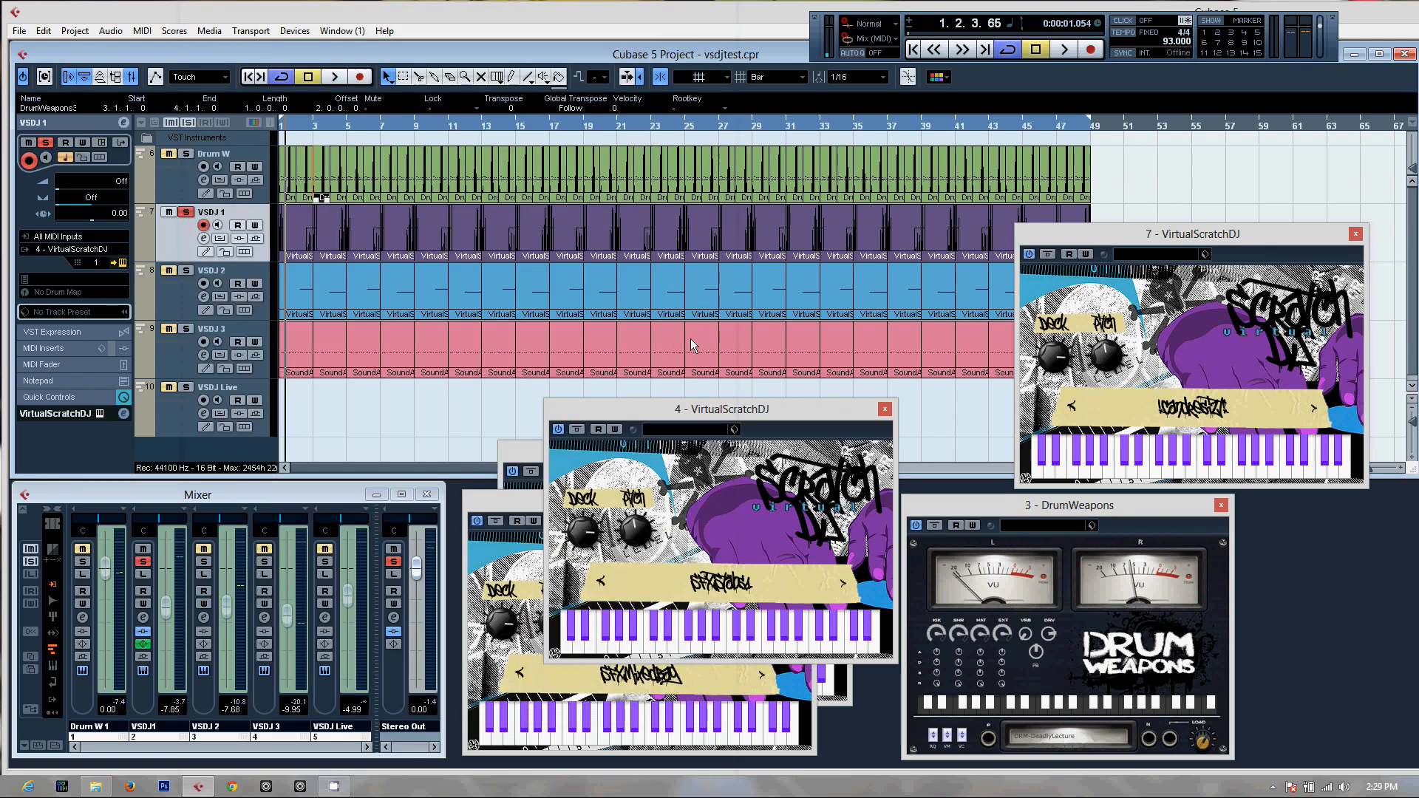
Return the project to its start, unsolo VSDJ 1, and play all tracks together with the VirtualScratchDJ instances in view
{"action": "left_click", "coordinate": [250, 78]}
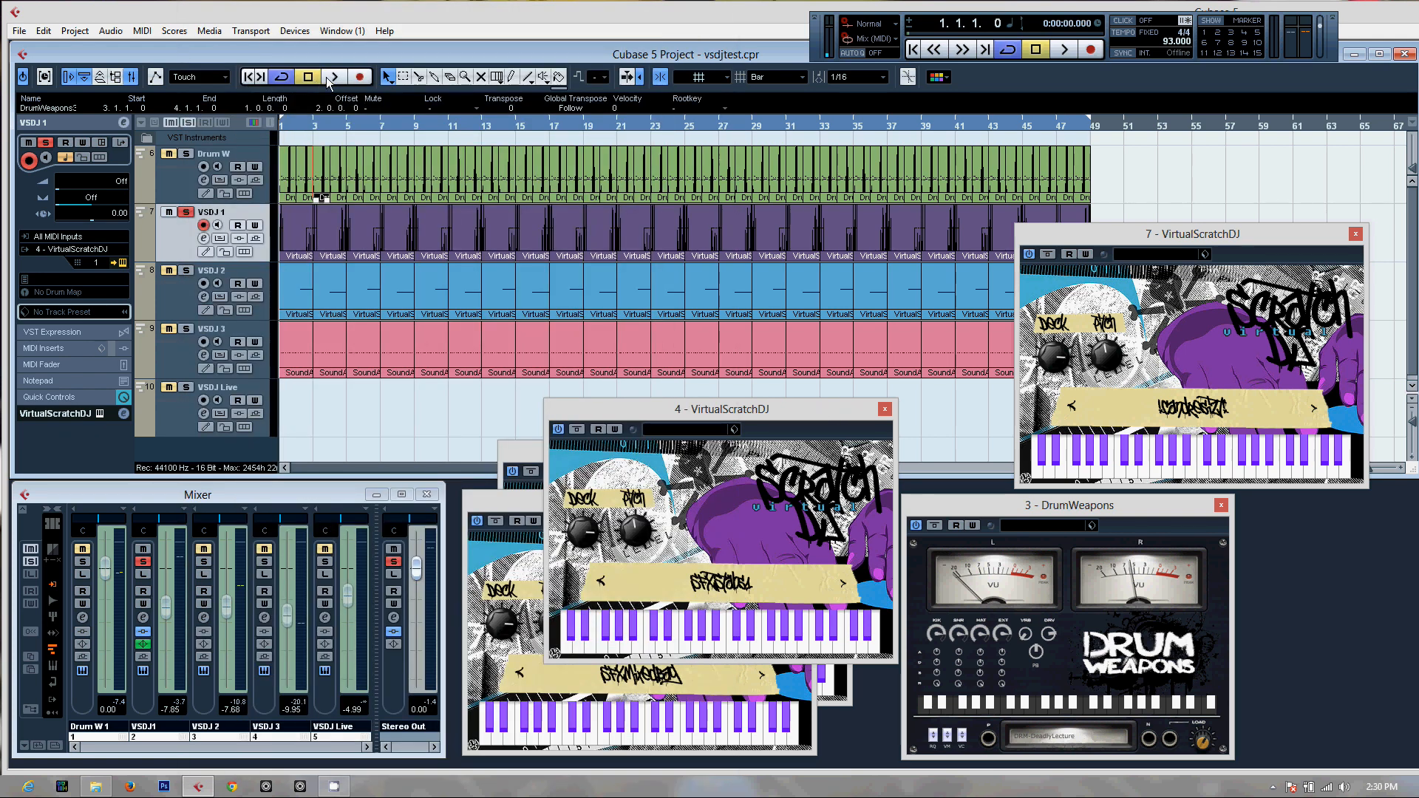
{"action": "left_click", "coordinate": [185, 212]}
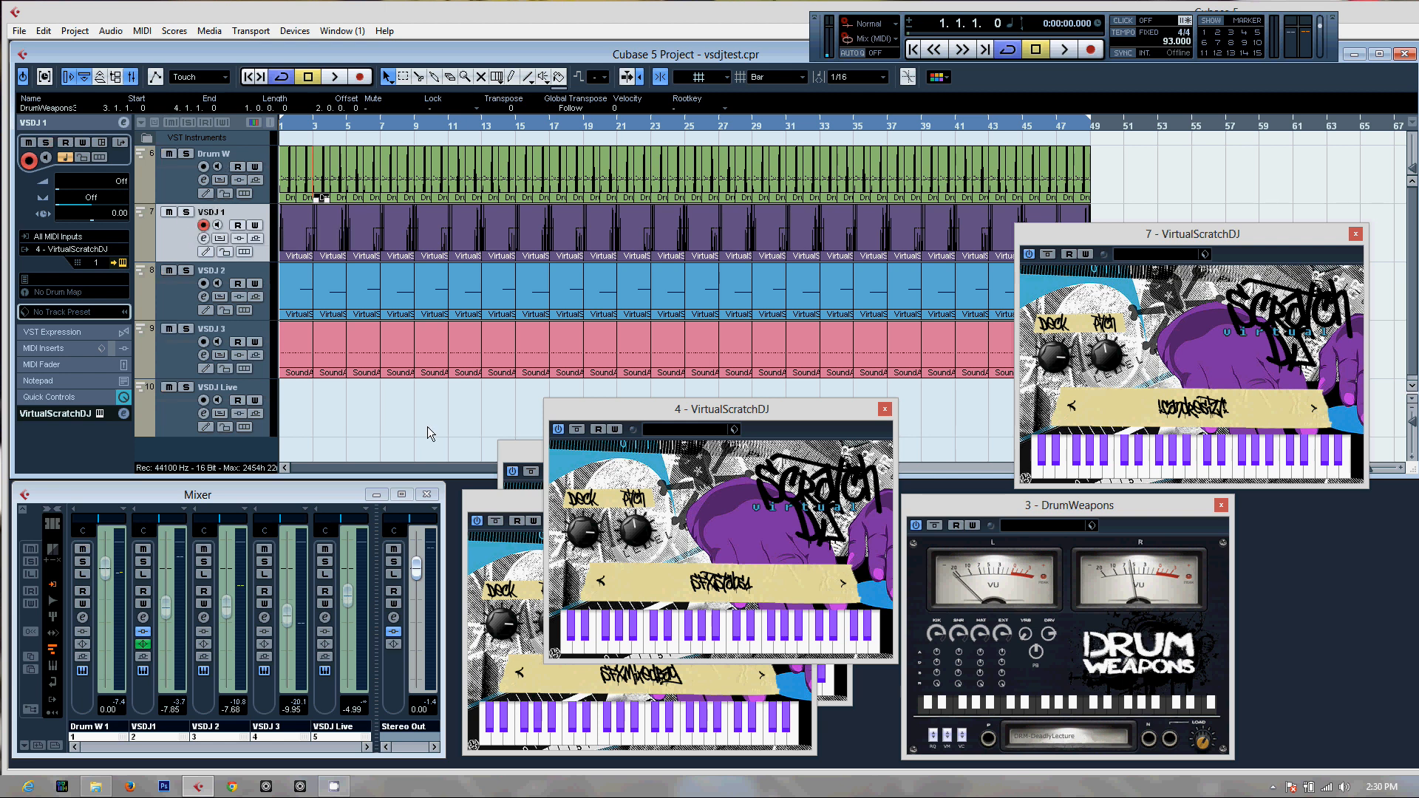
{"action": "left_click", "coordinate": [527, 455]}
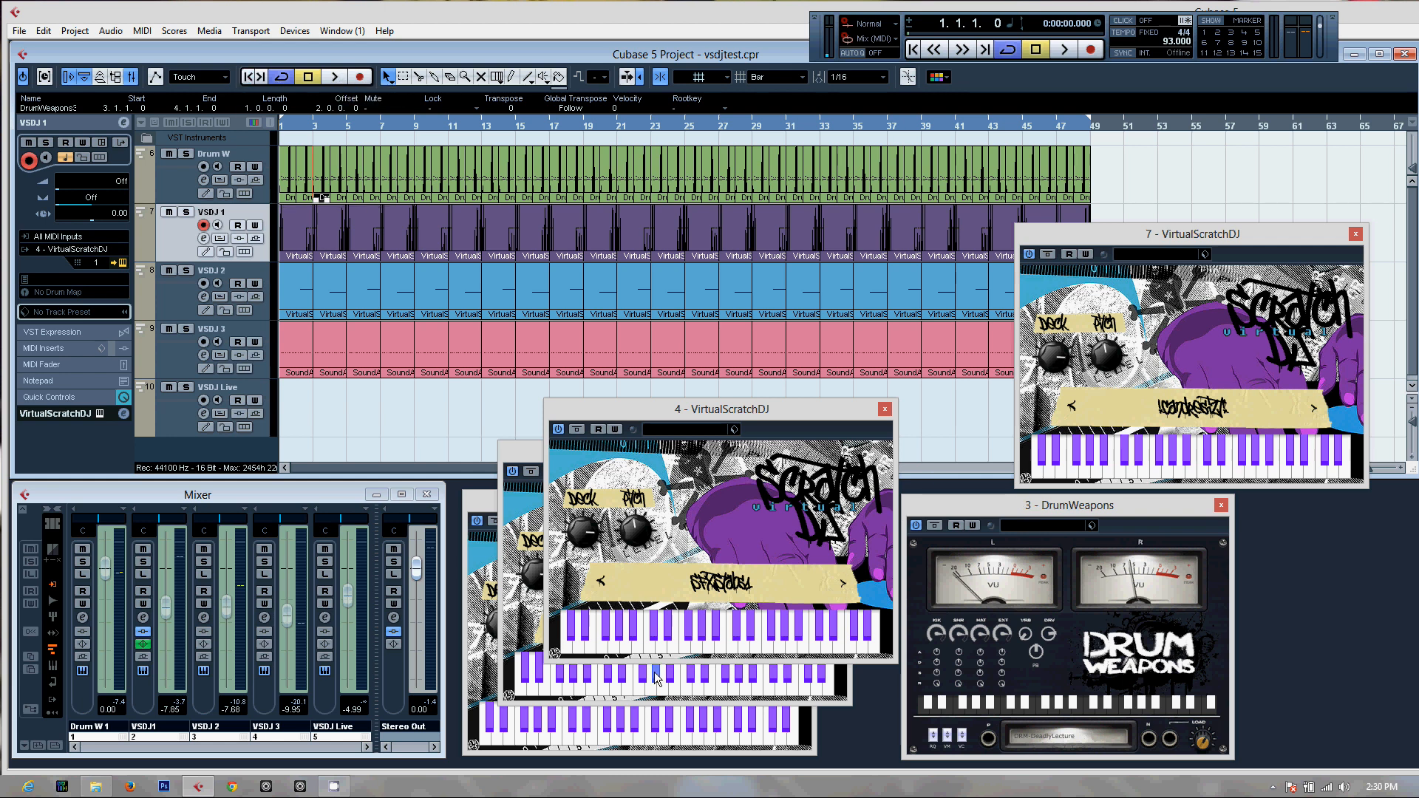
{"action": "left_click", "coordinate": [335, 77]}
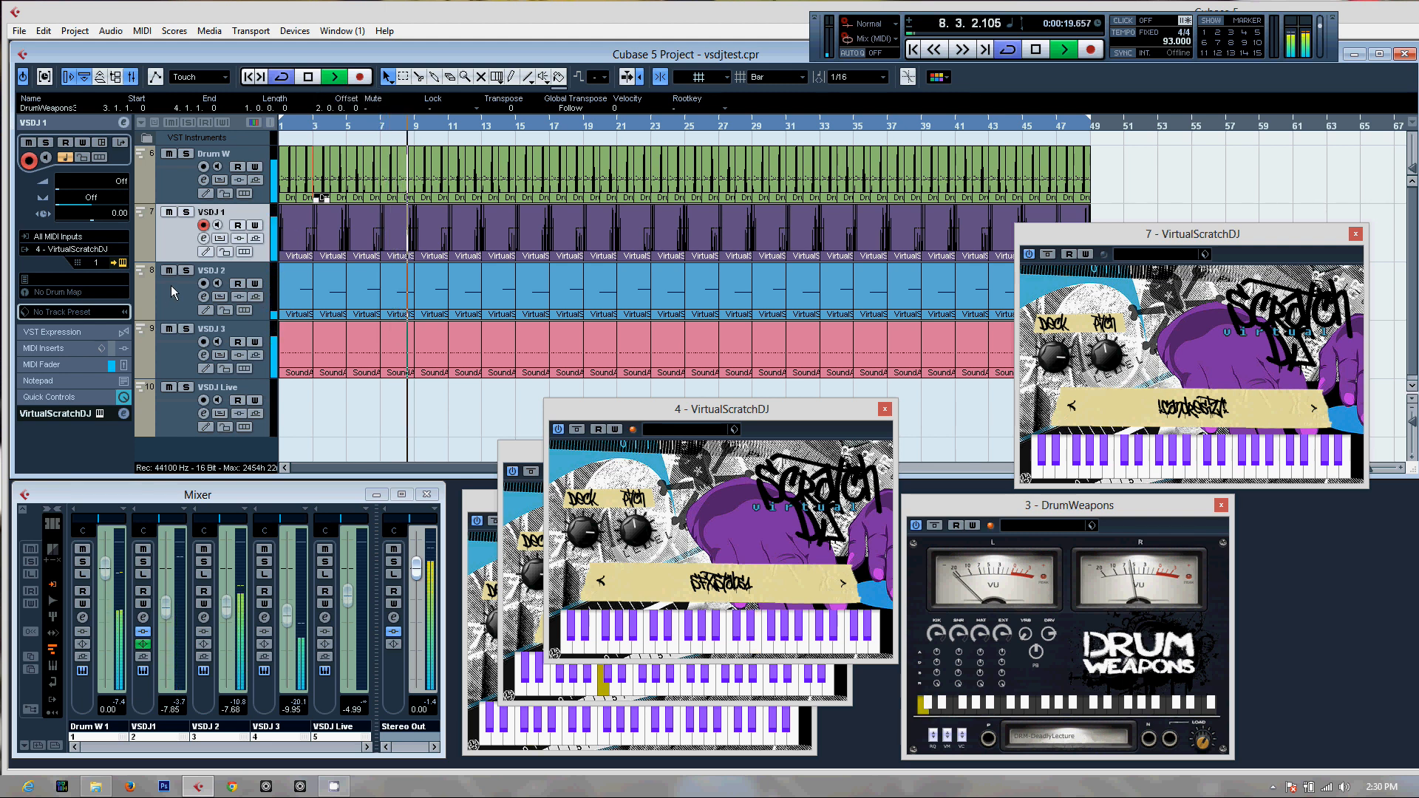
Audition VSDJ 1 and VSDJ 2 soloed one at a time during playback, with the channel 5 VirtualScratchDJ instance in front for VSDJ 2
{"action": "key", "text": "s"}
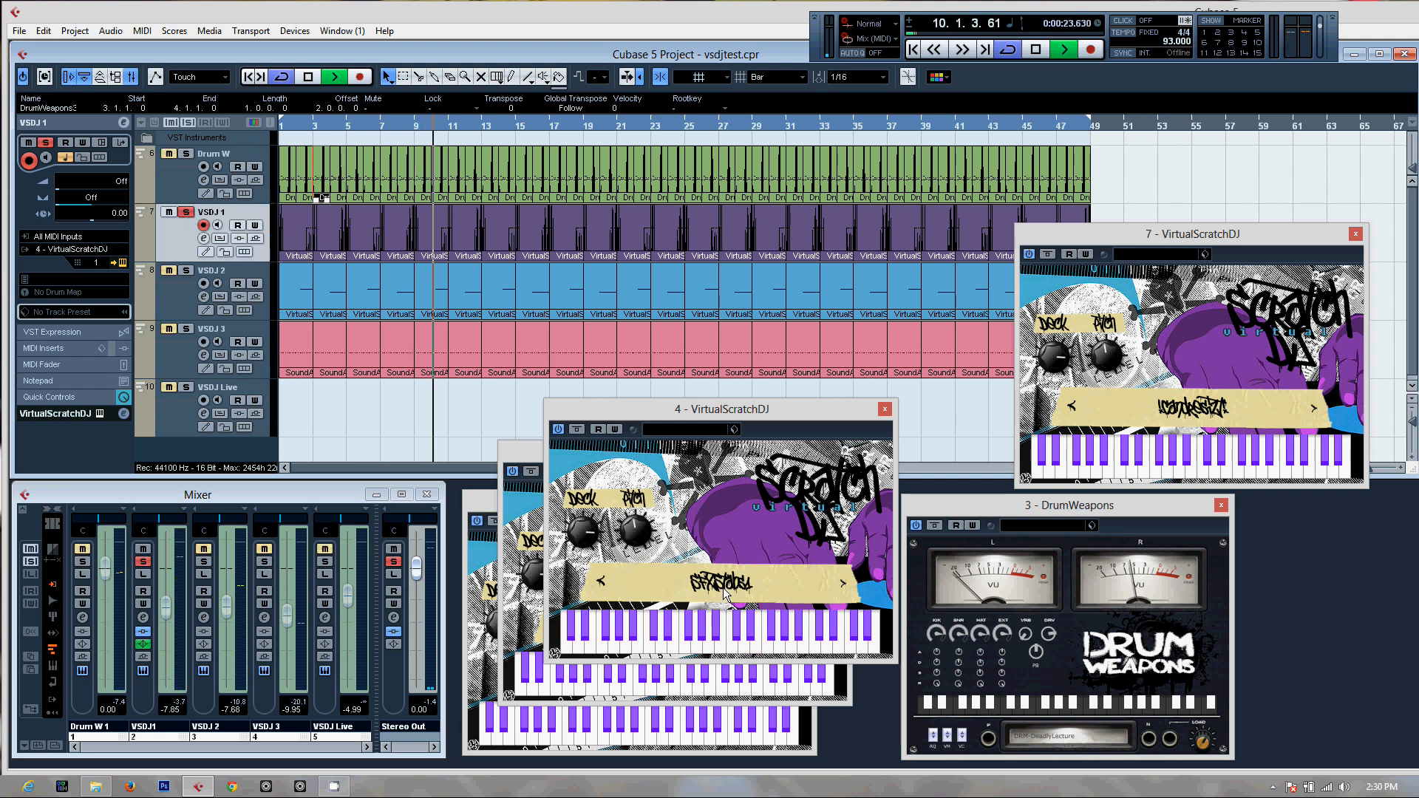
{"action": "left_click", "coordinate": [186, 212]}
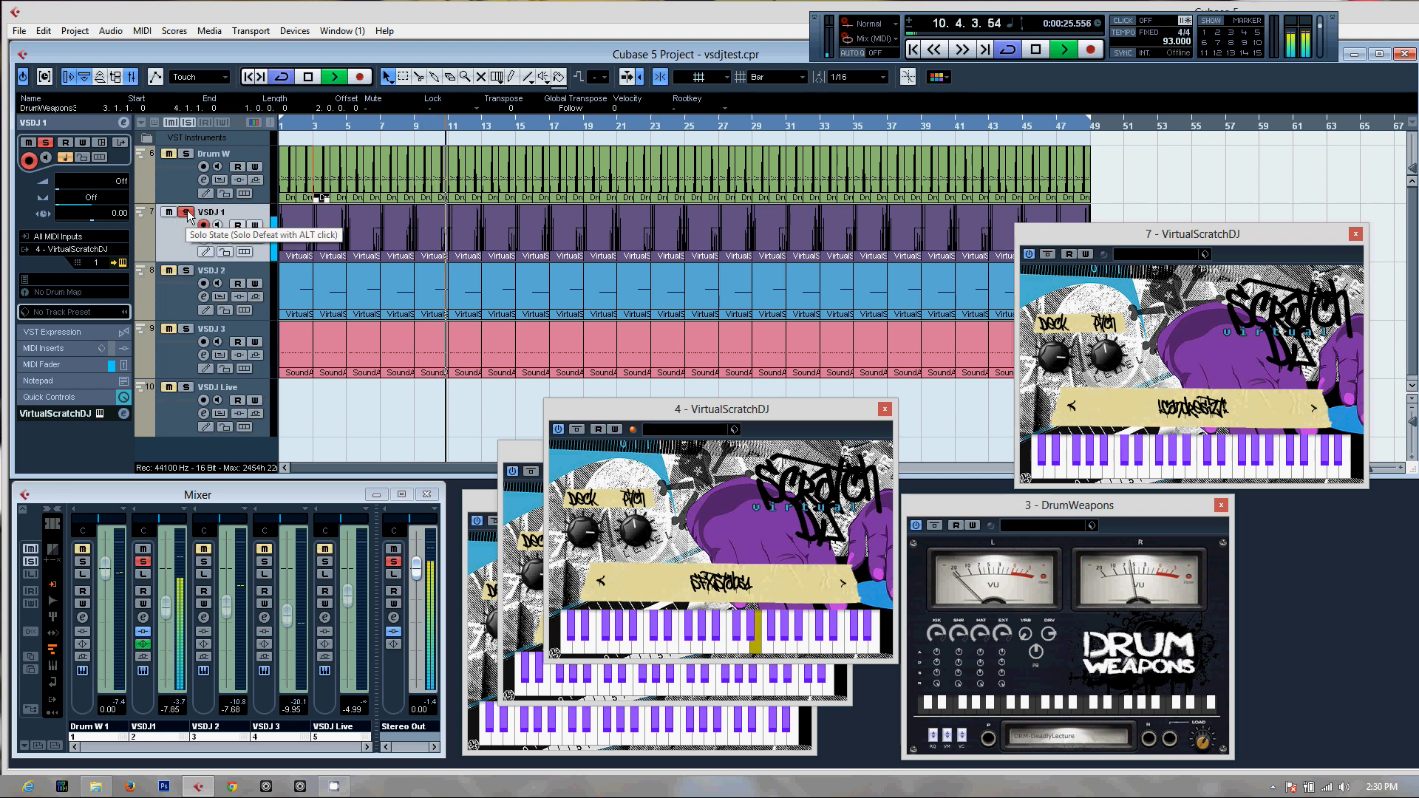
{"action": "left_click", "coordinate": [186, 270]}
{"action": "left_click", "coordinate": [542, 470]}
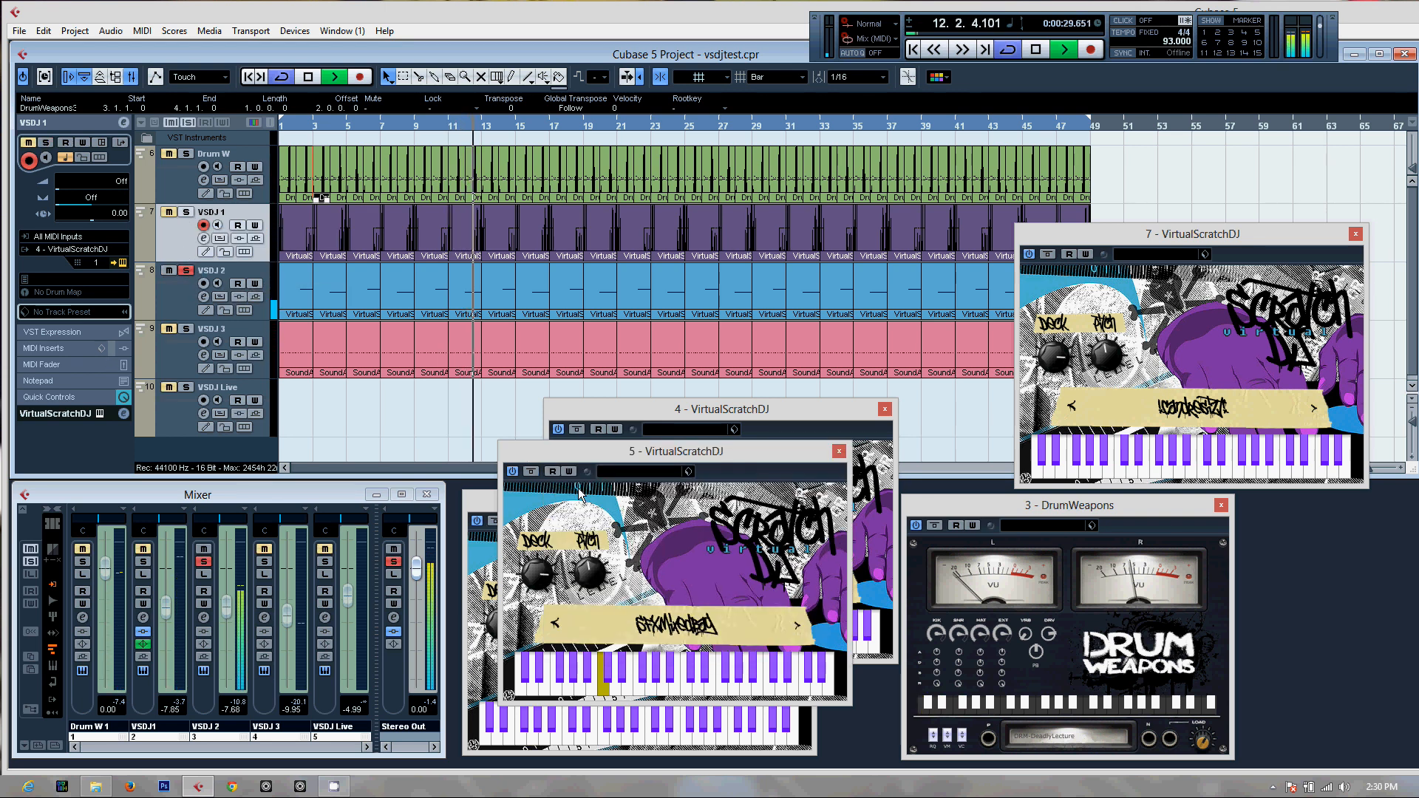
{"action": "left_click", "coordinate": [186, 271]}
Audition VSDJ 3 soloed with the channel 6 VirtualScratchDJ instance in front, unsolo it, and stop playback
{"action": "left_click", "coordinate": [186, 328]}
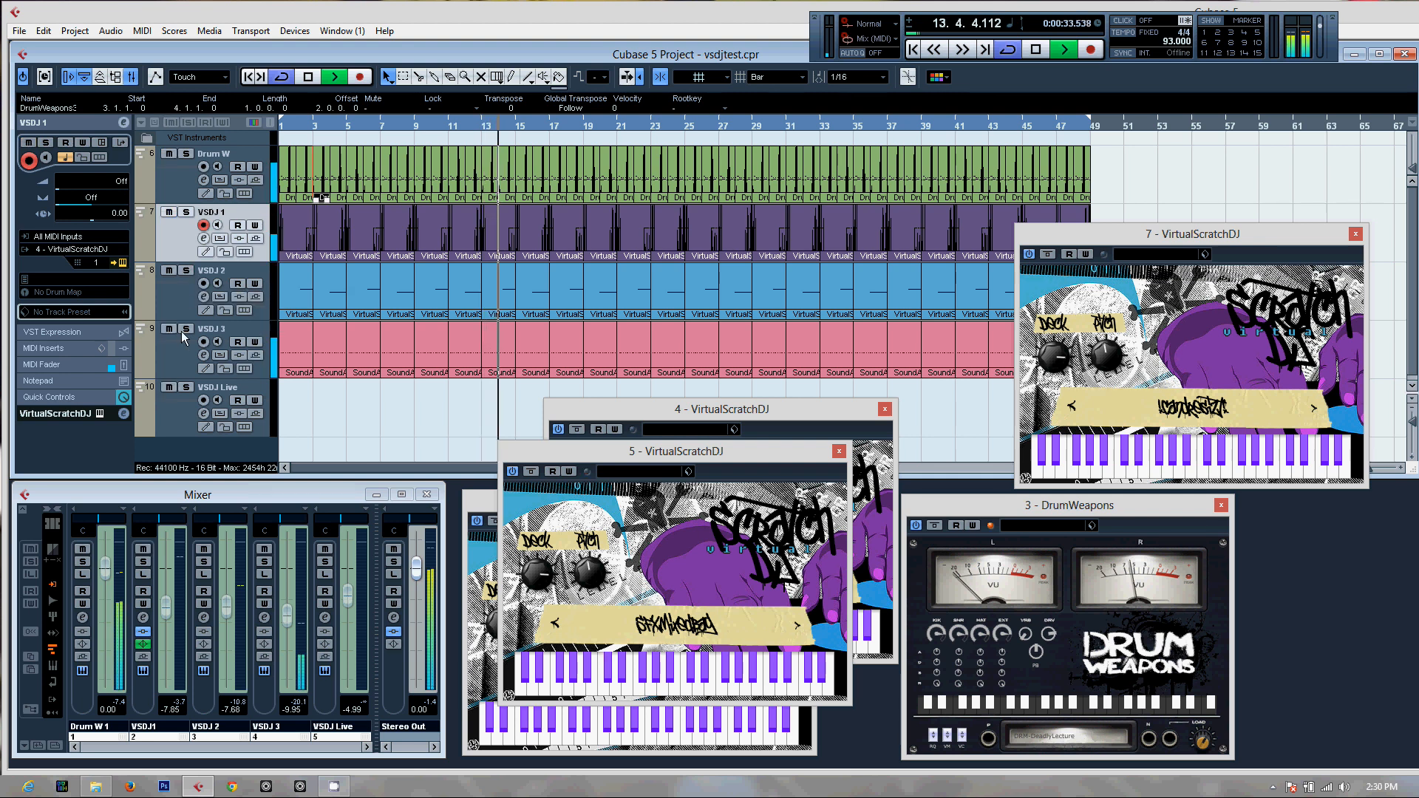
{"action": "left_click", "coordinate": [476, 496]}
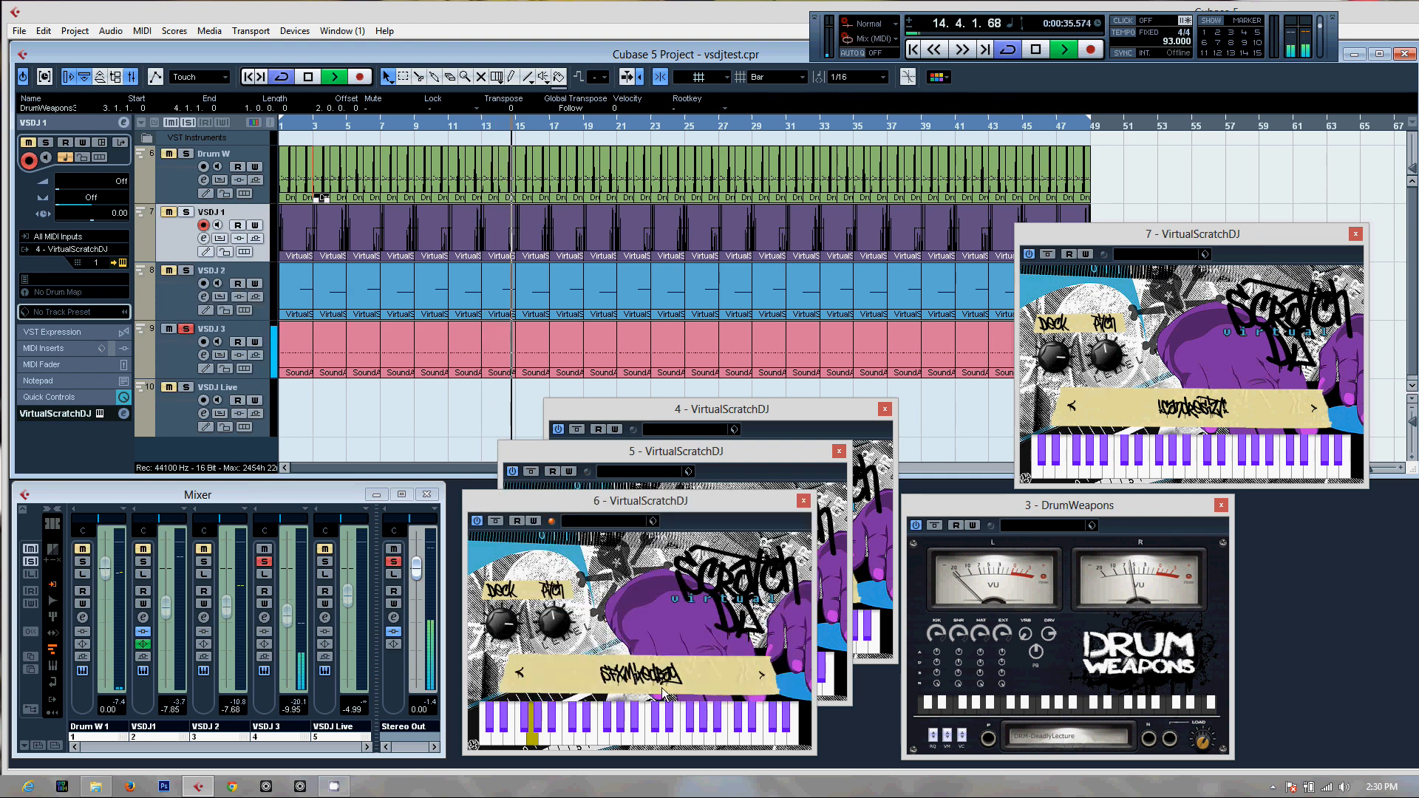
{"action": "left_click", "coordinate": [186, 329]}
{"action": "key", "text": "space"}
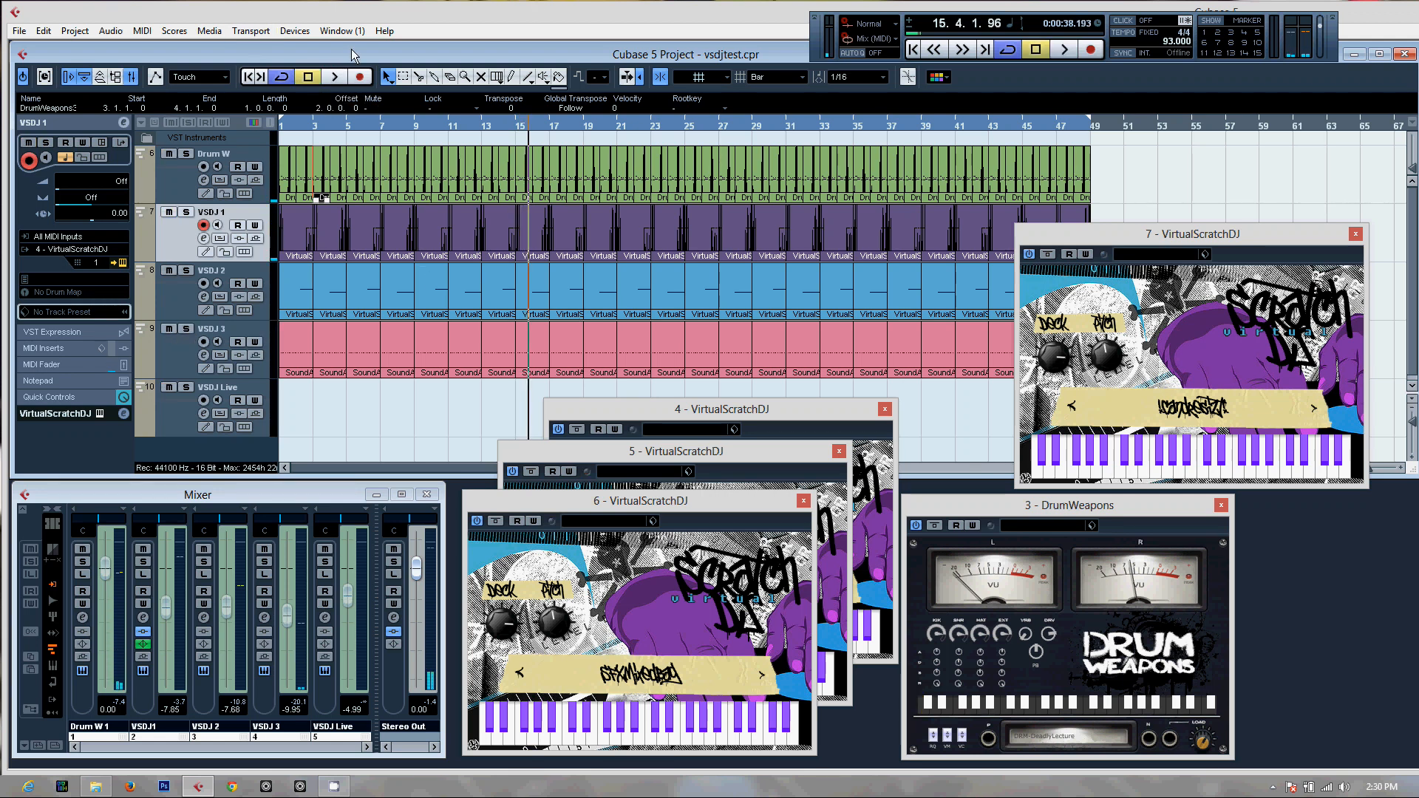
Return the project to its start, bring VirtualScratchDJ instances 5 and 4 to the front, and select the VSDJ Live track
{"action": "left_click", "coordinate": [248, 77]}
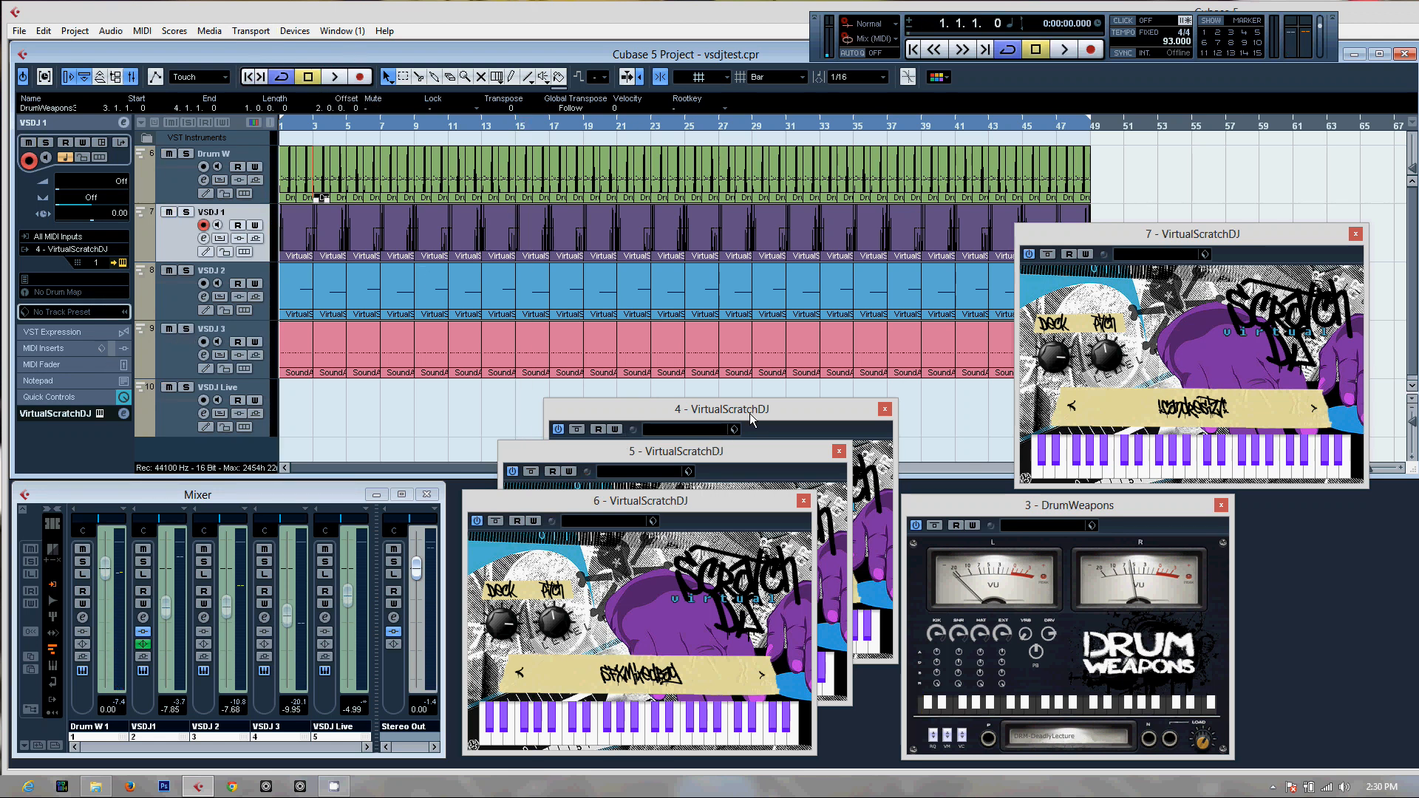
{"action": "left_click", "coordinate": [528, 448]}
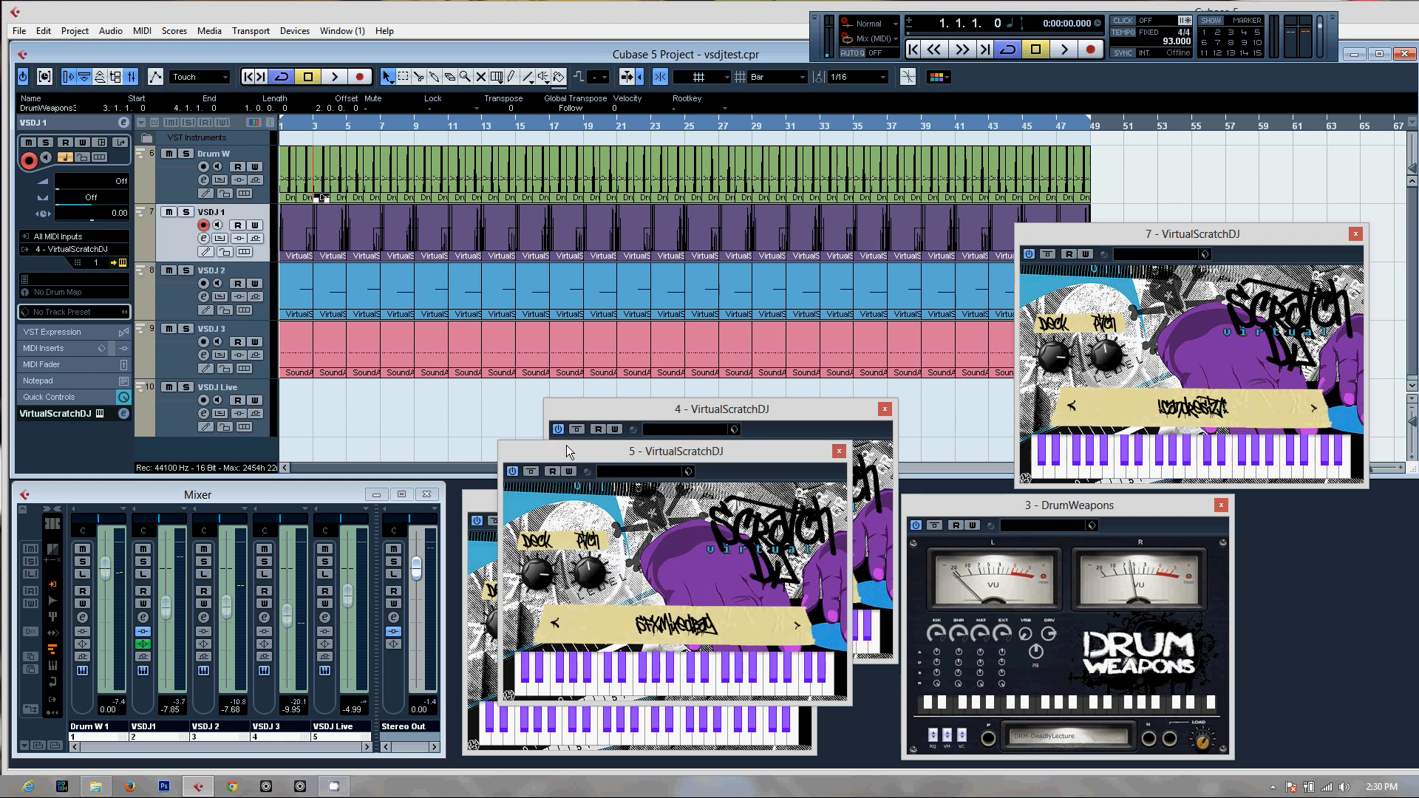
{"action": "left_click", "coordinate": [610, 396]}
{"action": "left_click", "coordinate": [793, 413]}
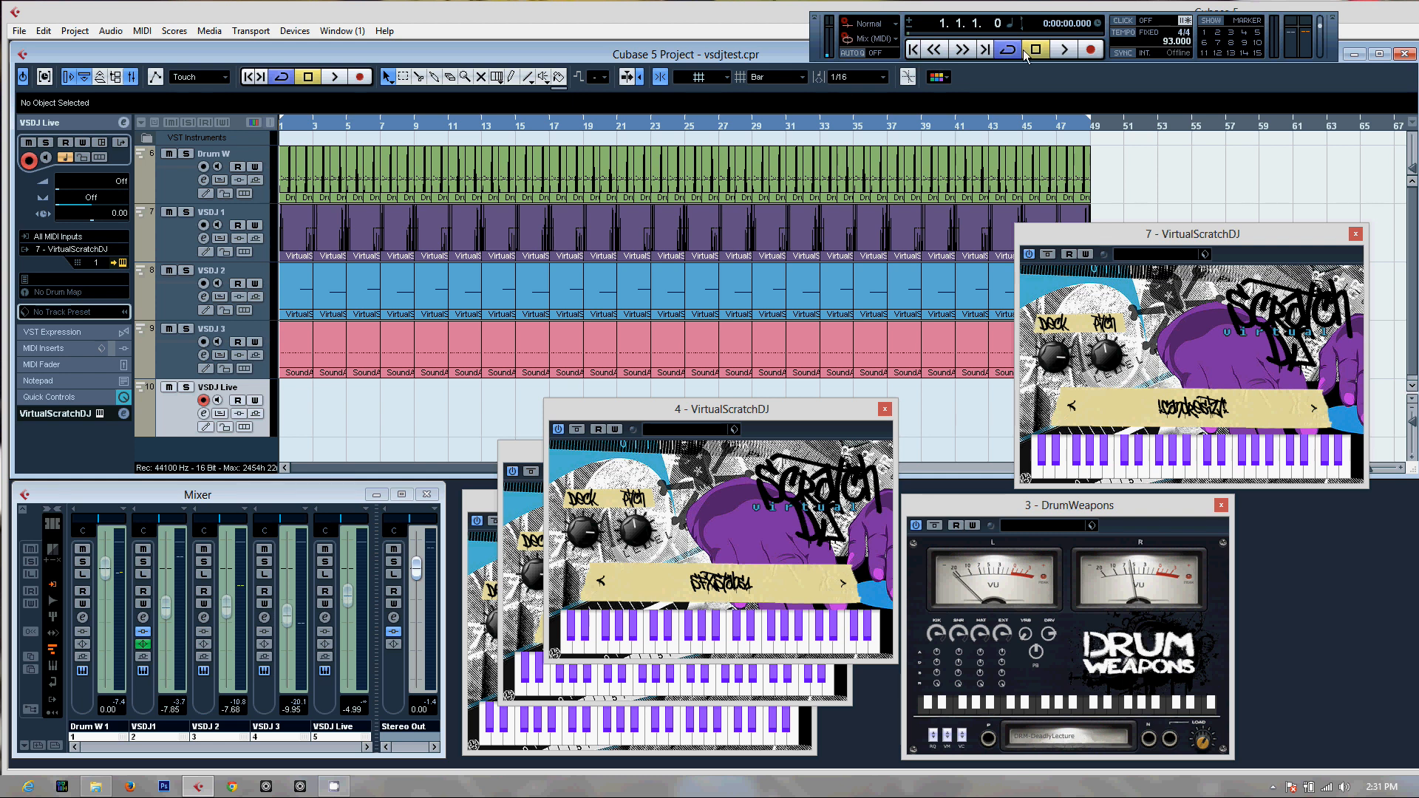
Play a short preview of the full mix up to bar 3, stop, and return to the start
{"action": "key", "text": "space"}
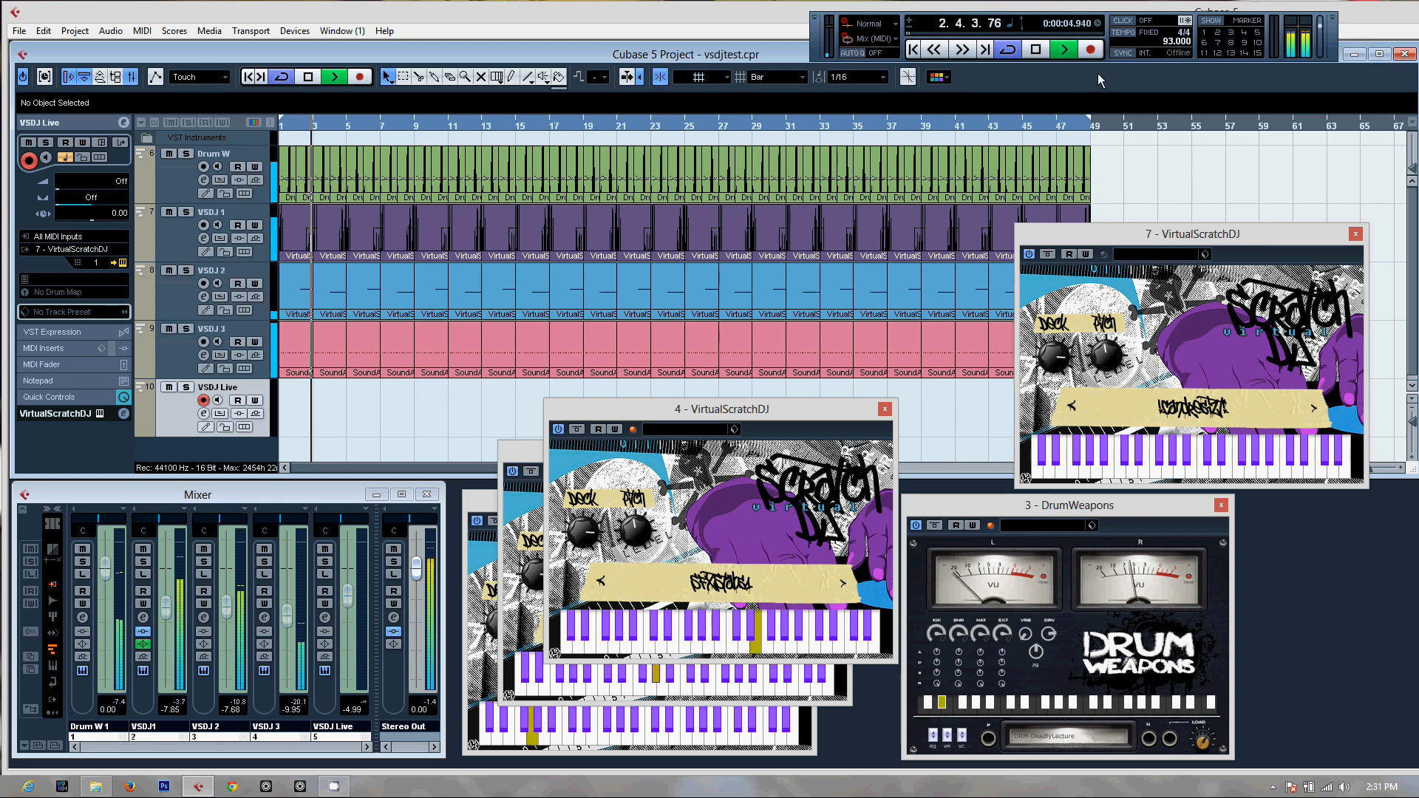
{"action": "key", "text": "space"}
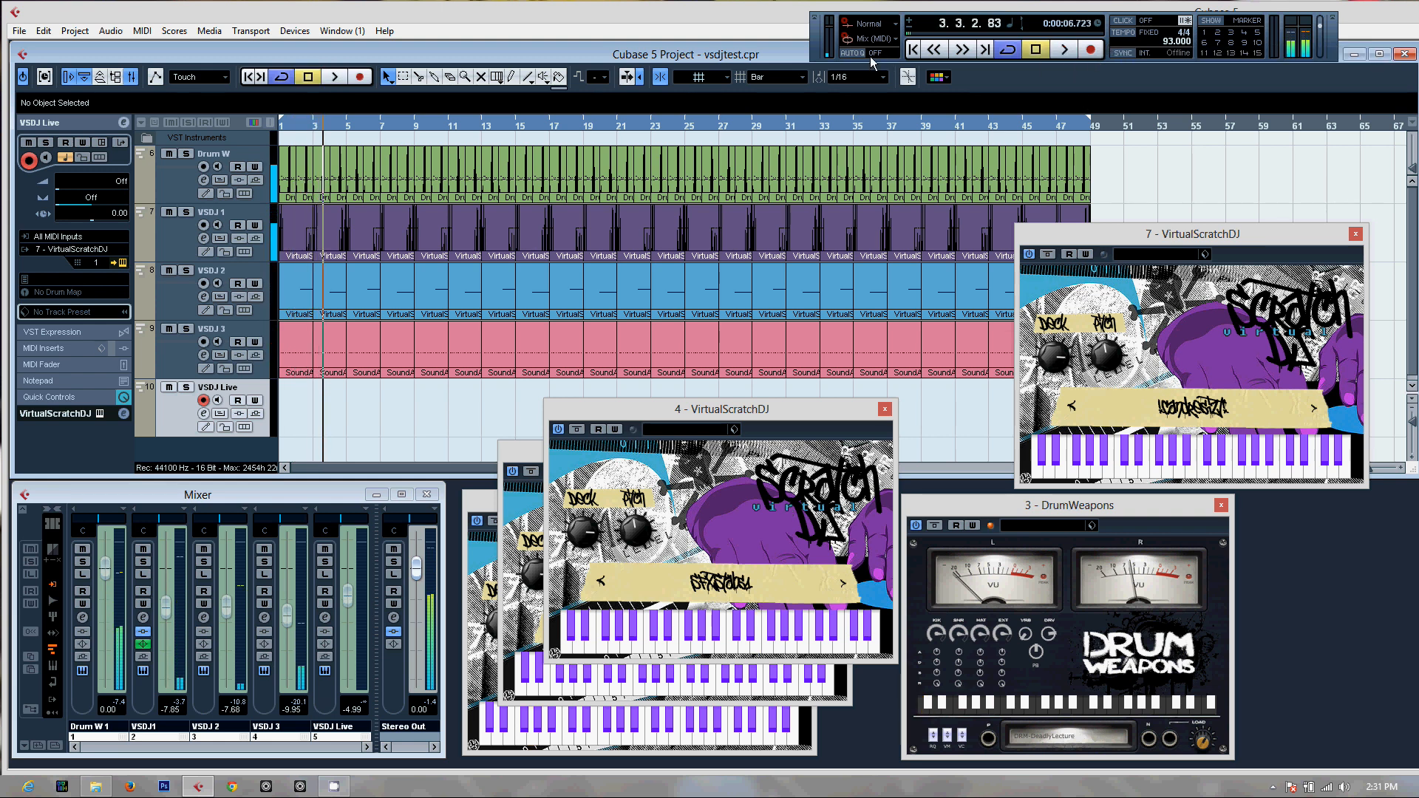
{"action": "key", "text": "Home"}
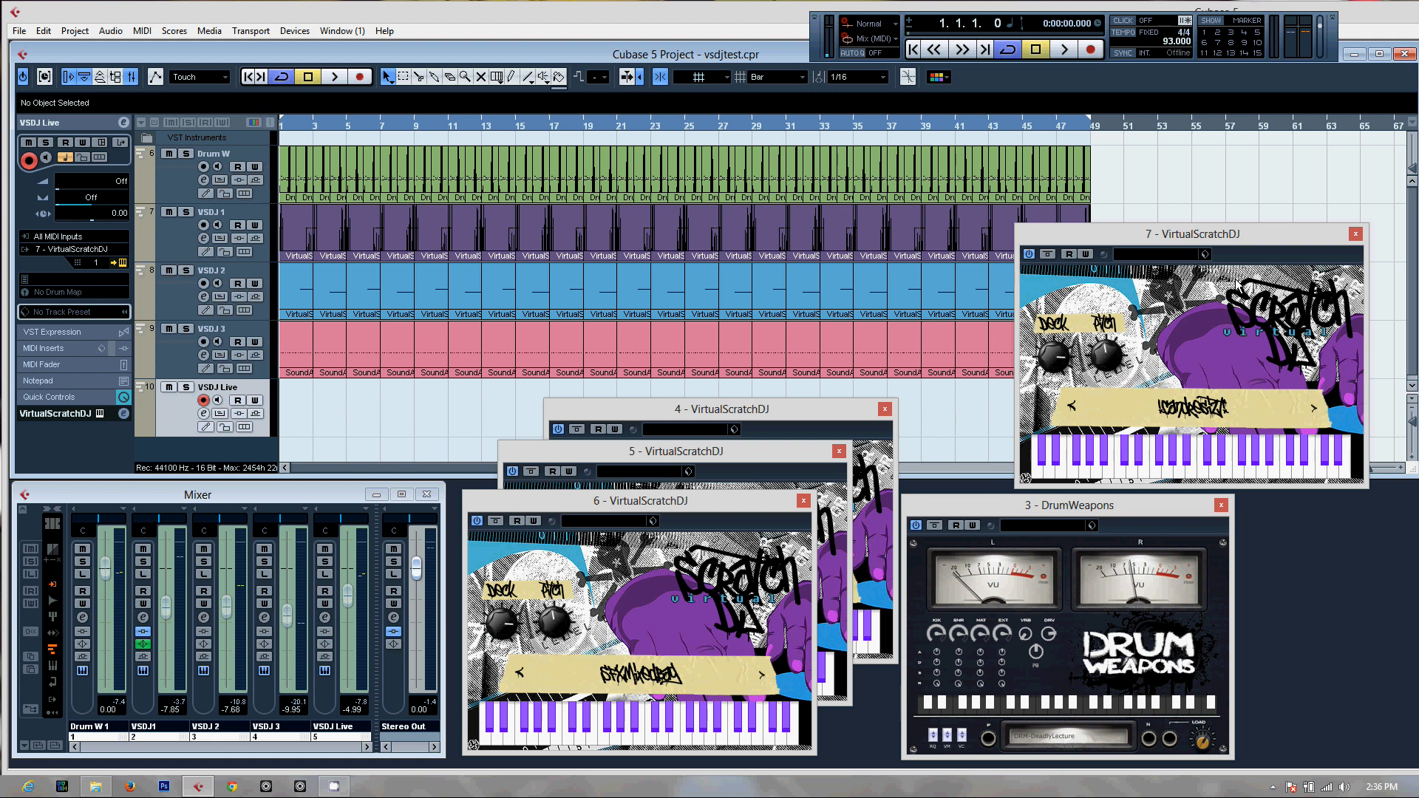
Play the full mix from the start while performing live scratches on the VSDJ Live track, stopping around bar 21
{"action": "left_click", "coordinate": [334, 77]}
{"action": "left_click", "coordinate": [311, 78]}
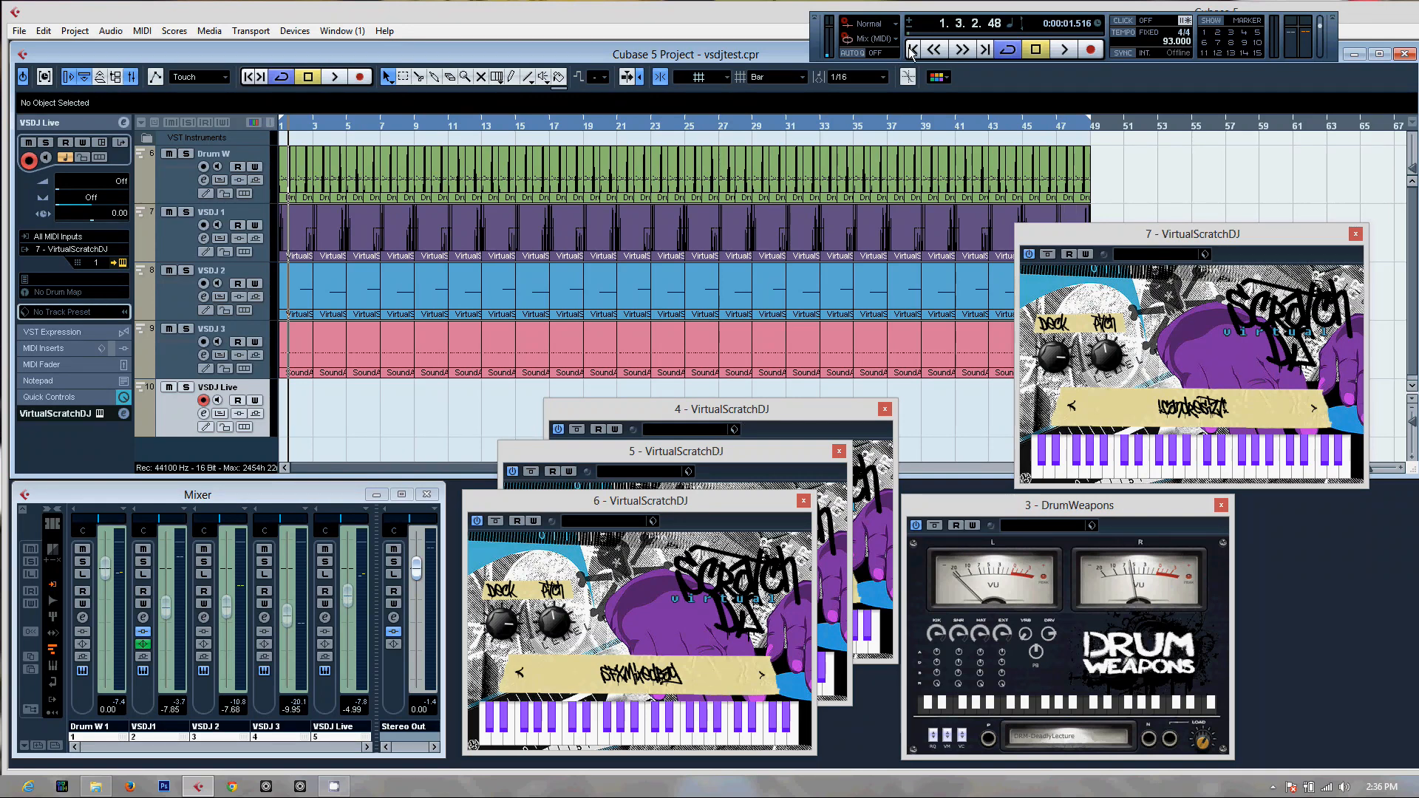
{"action": "left_click", "coordinate": [1071, 54]}
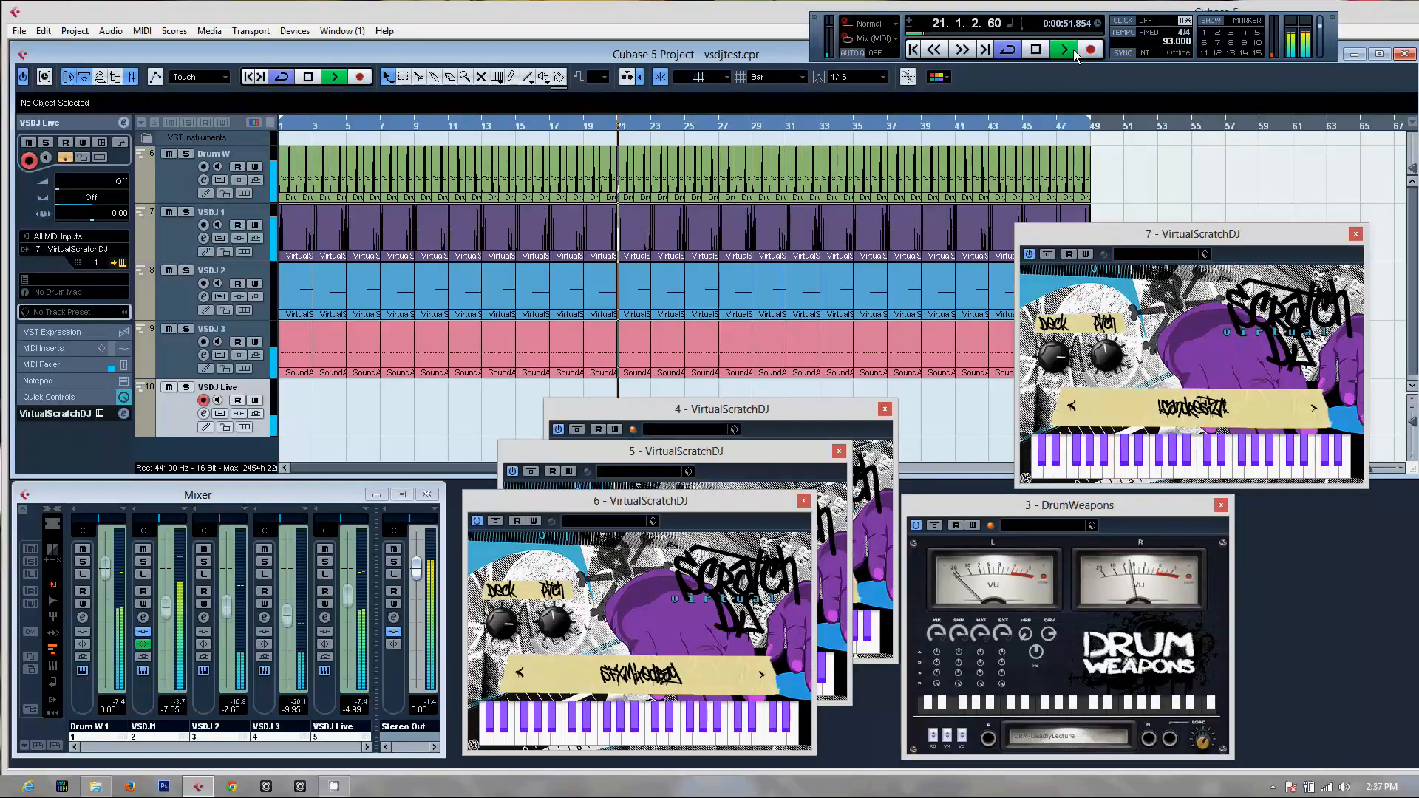
{"action": "left_click", "coordinate": [1037, 50]}
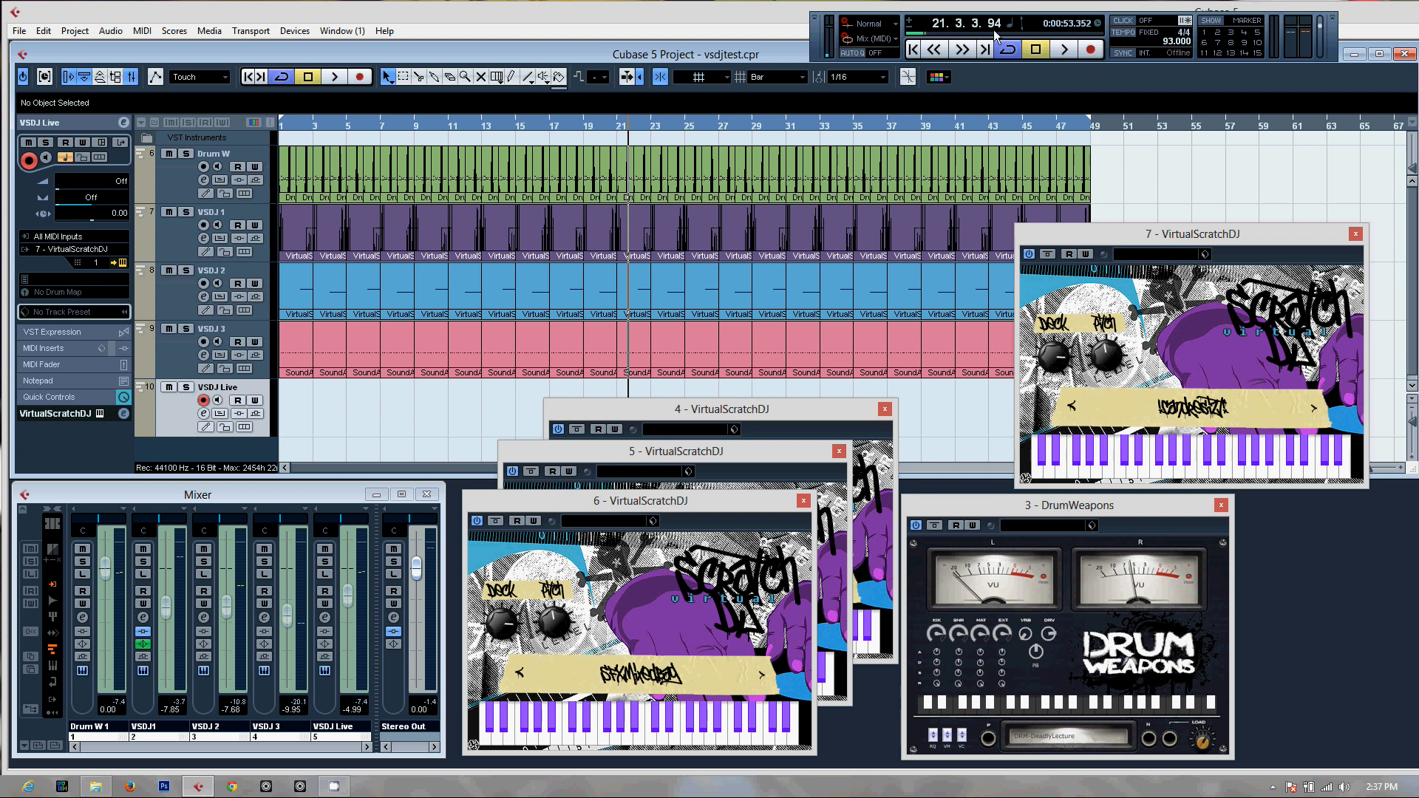
Return to the start and record a live scratch performance on the VSDJ Live track to about bar 13
{"action": "left_click", "coordinate": [915, 51]}
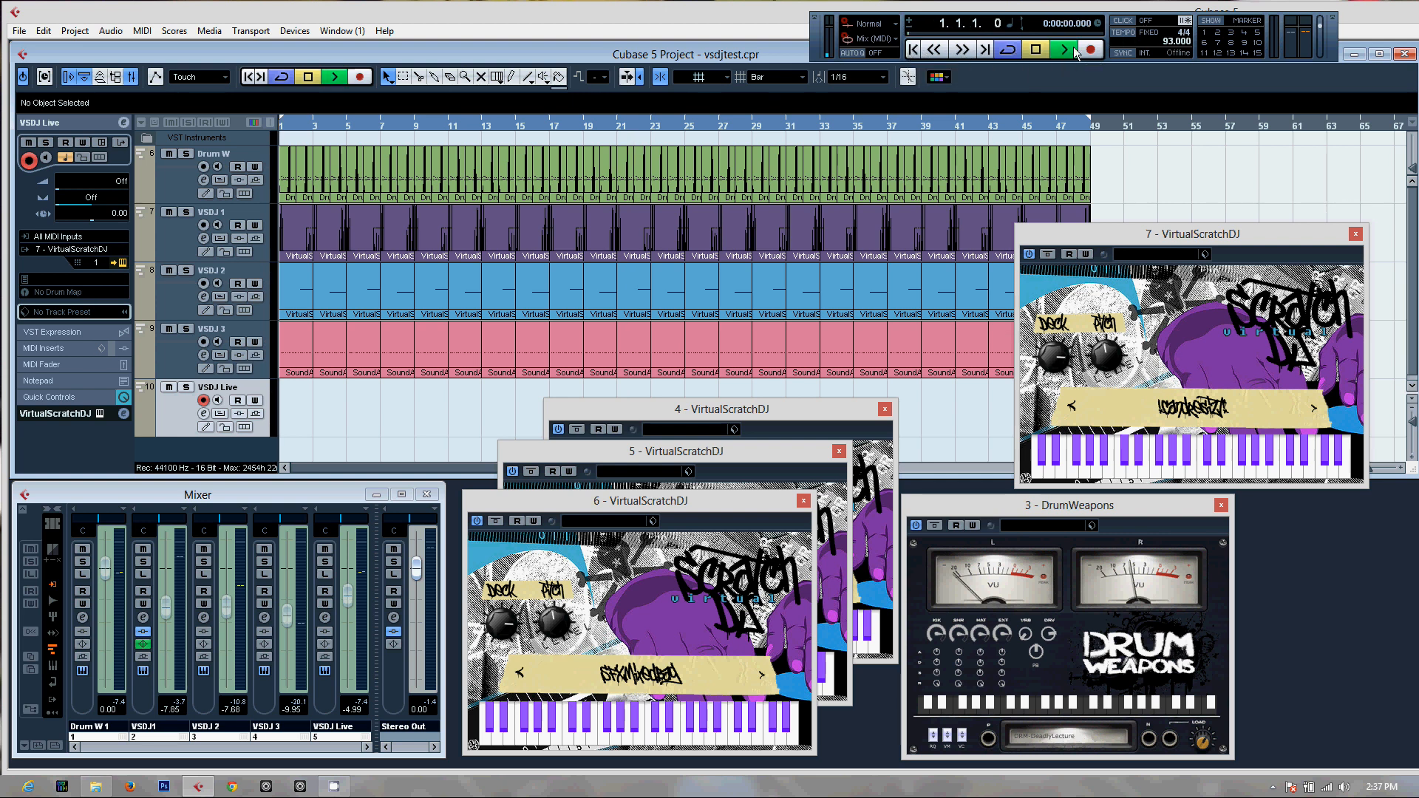
{"action": "left_click", "coordinate": [1071, 50]}
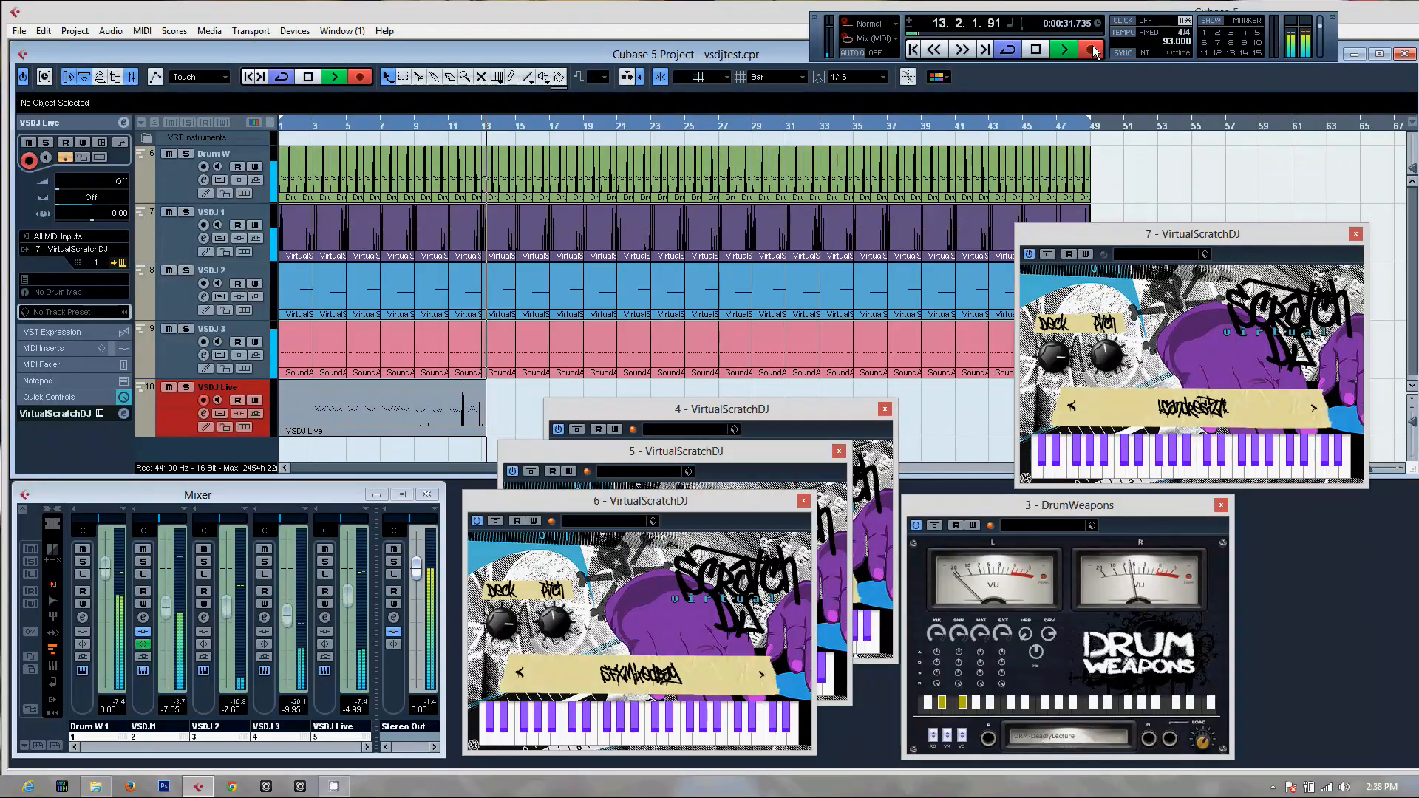
{"action": "left_click", "coordinate": [1037, 49]}
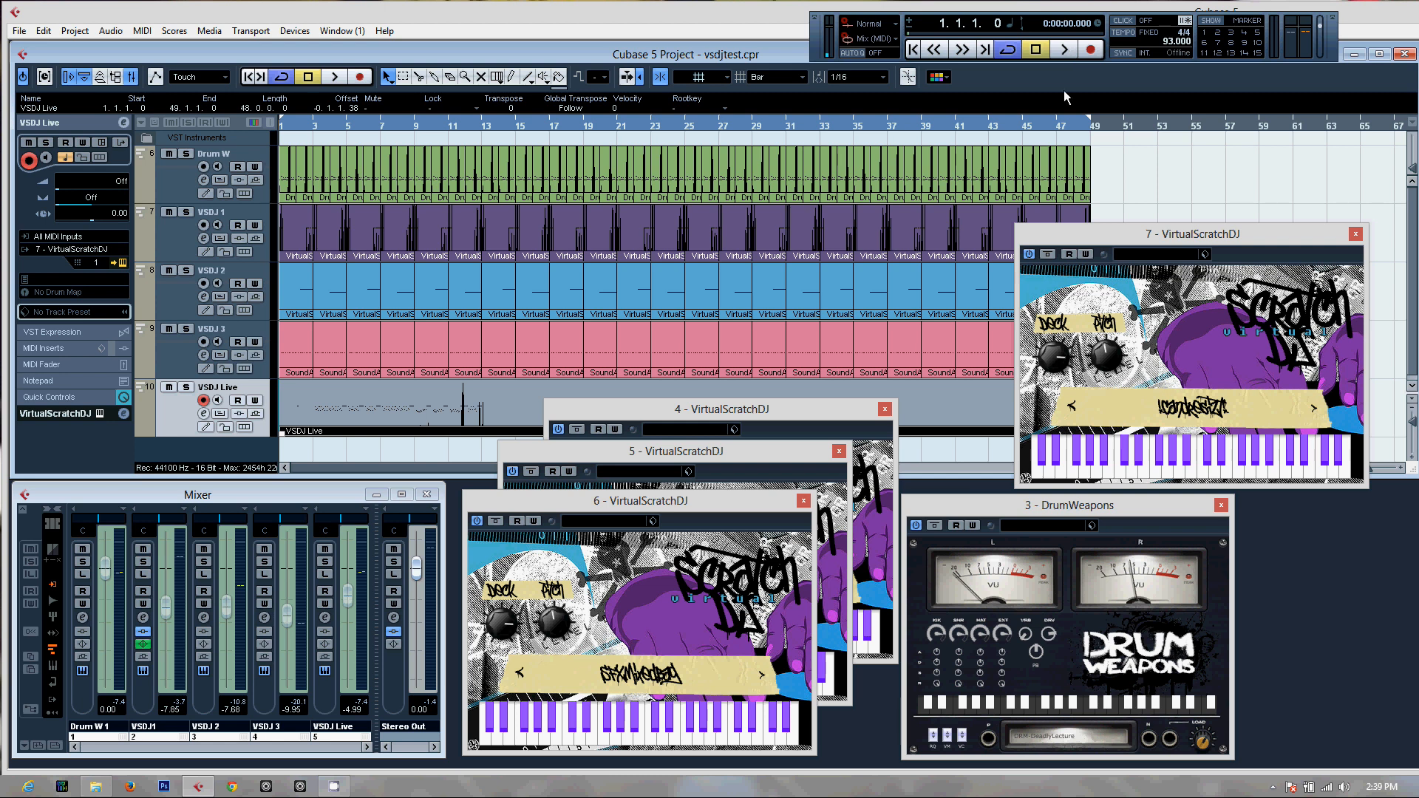
Play back the recorded VSDJ Live part while examining its notes in the Key Editor, stop at bar 13, and close the editor
{"action": "left_click", "coordinate": [1065, 50]}
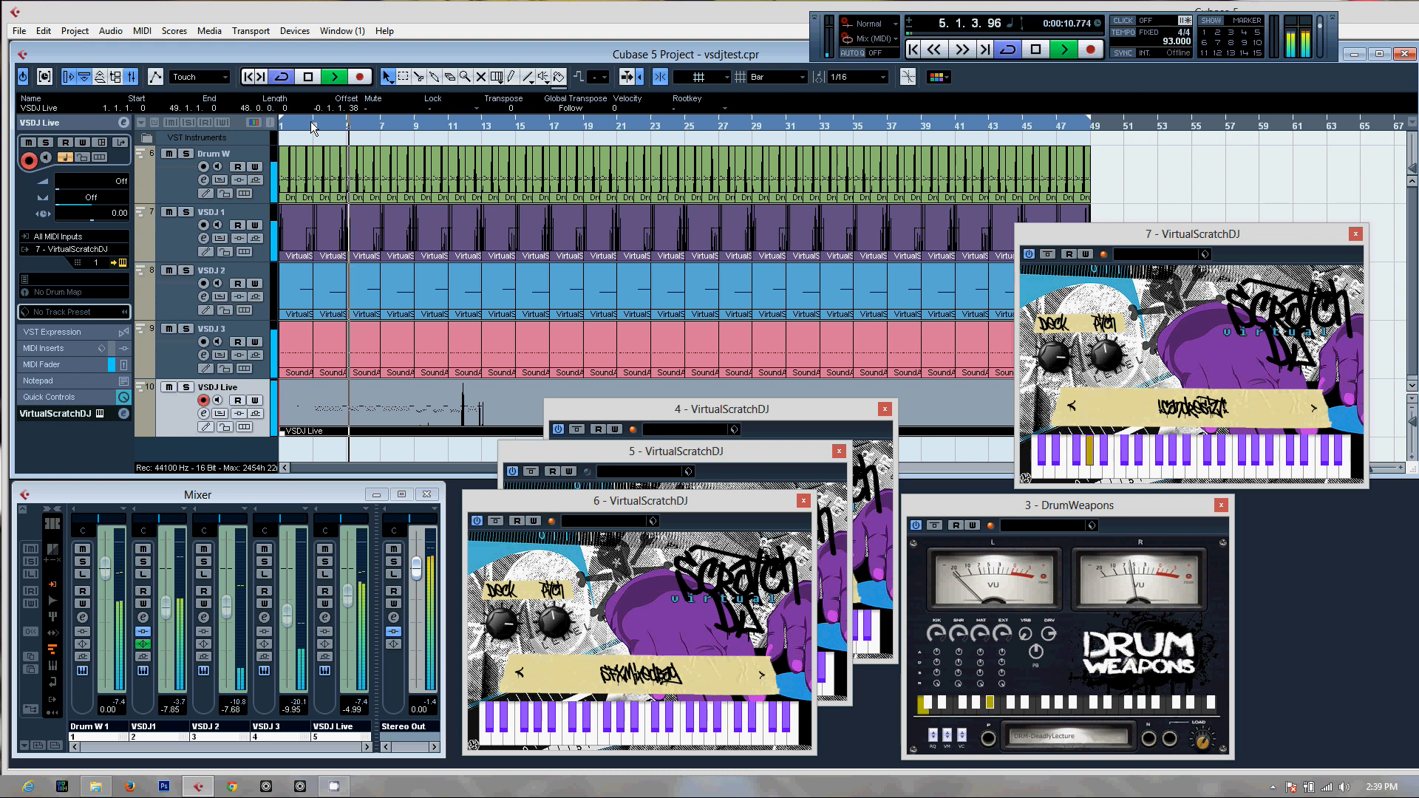
{"action": "double_click", "coordinate": [470, 428]}
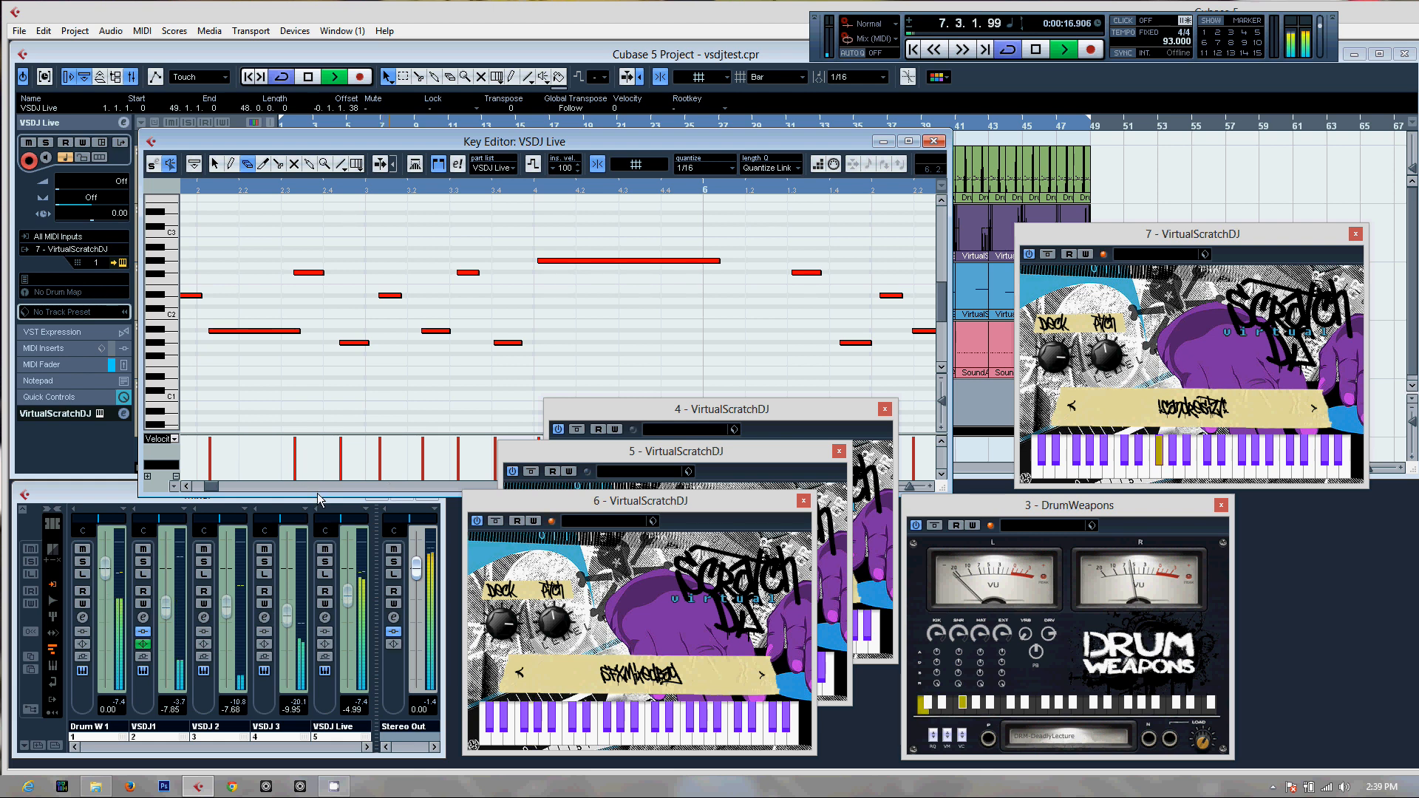
{"action": "left_click_drag", "start_coordinate": [331, 494], "coordinate": [332, 389]}
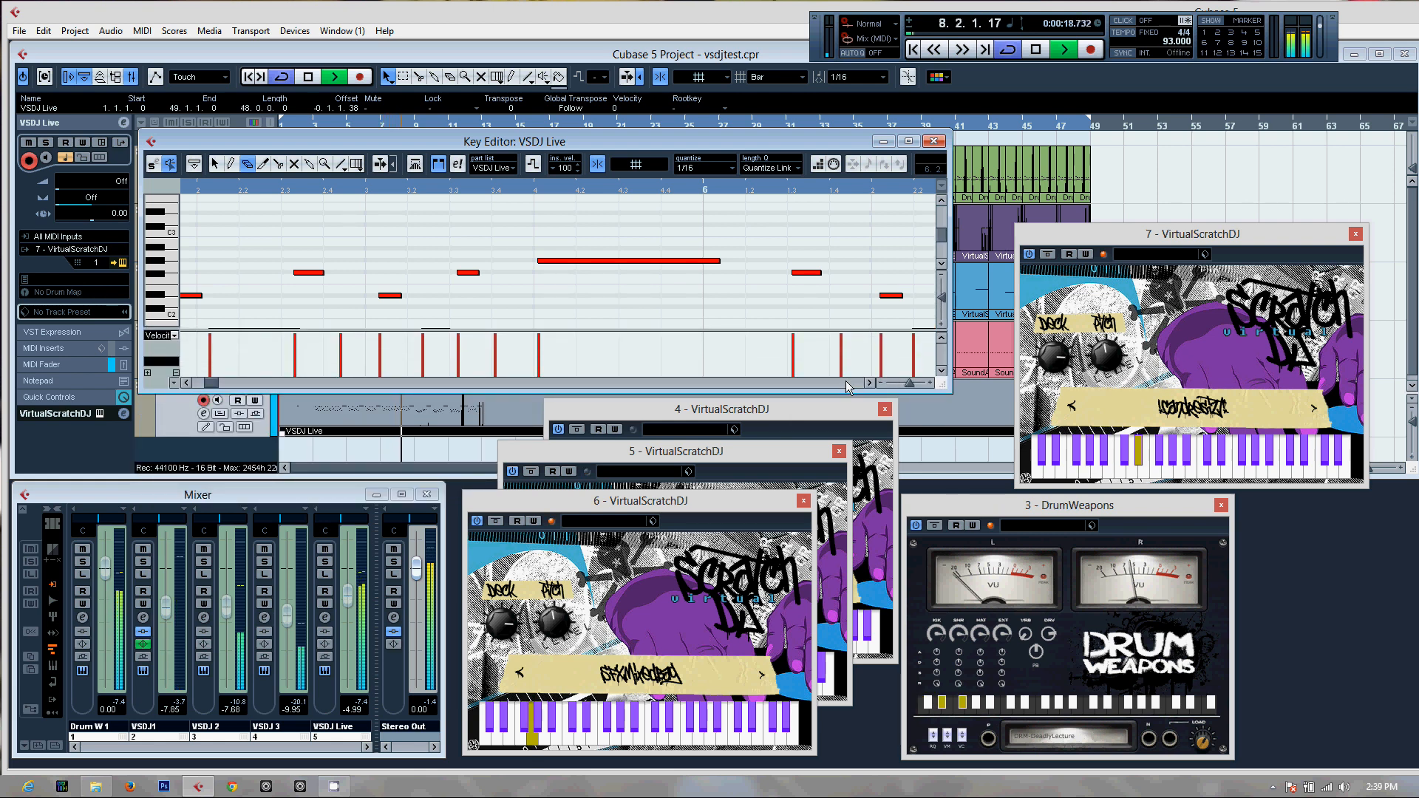
{"action": "left_click", "coordinate": [879, 382]}
{"action": "left_click", "coordinate": [880, 383]}
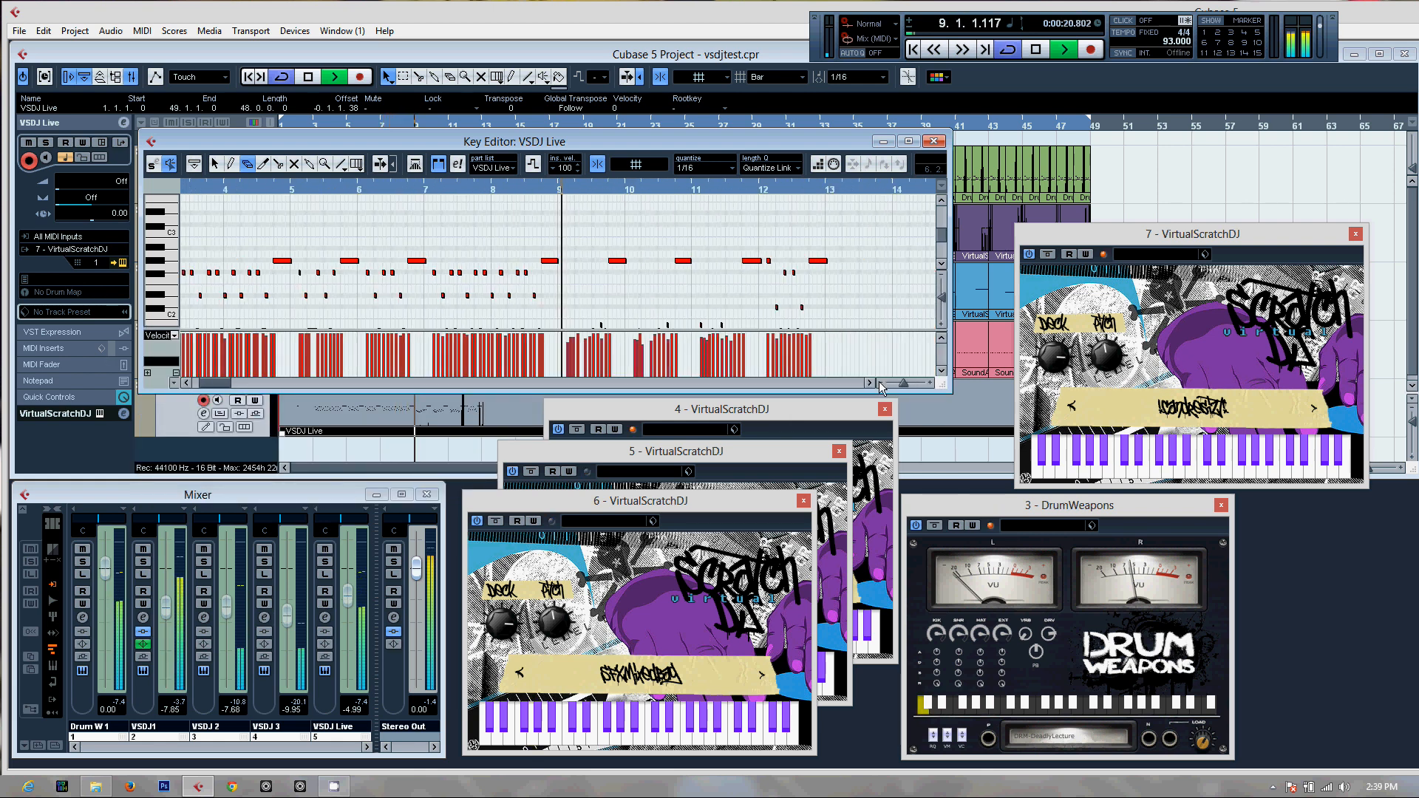
{"action": "scroll", "coordinate": [836, 323], "scroll_direction": "down", "scroll_amount": 3}
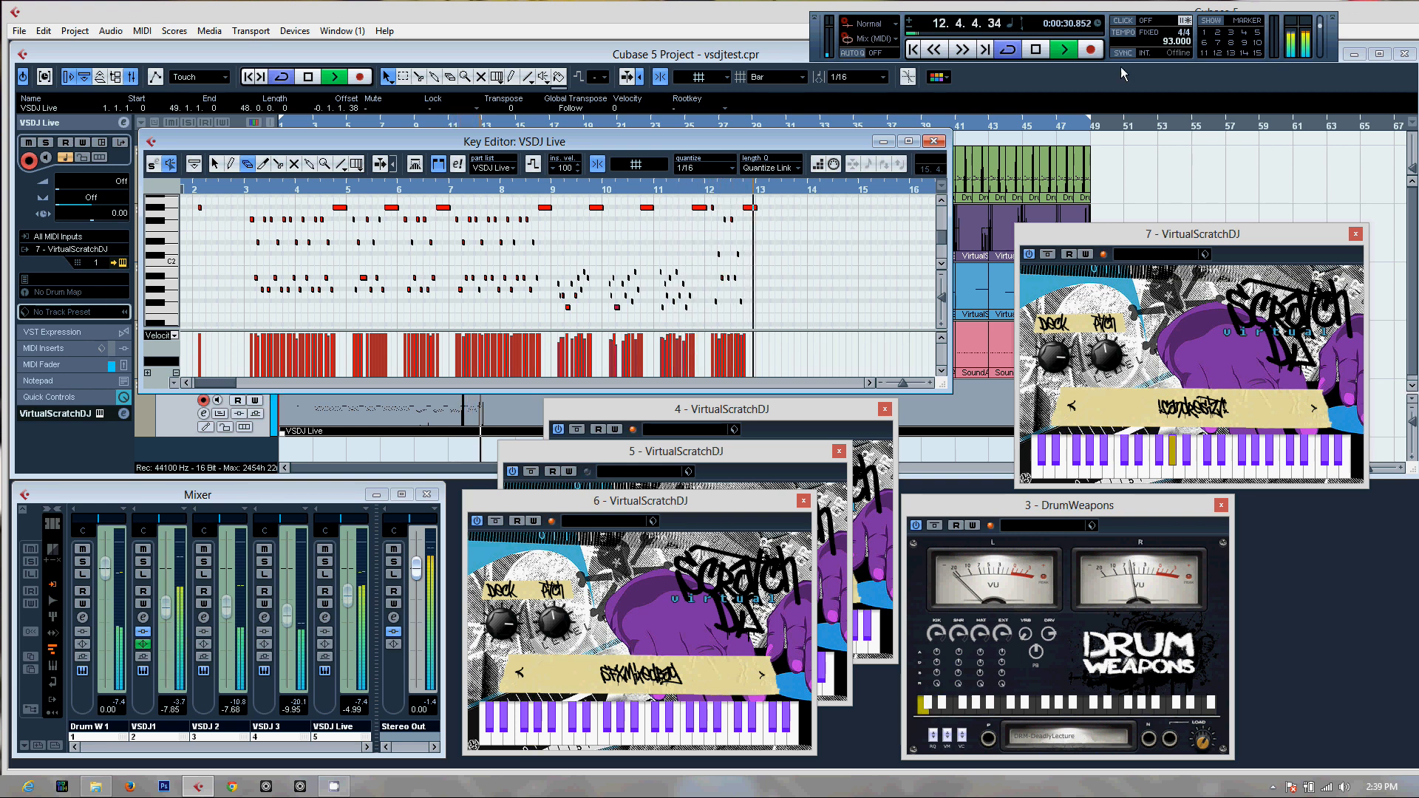
{"action": "left_click", "coordinate": [1036, 49]}
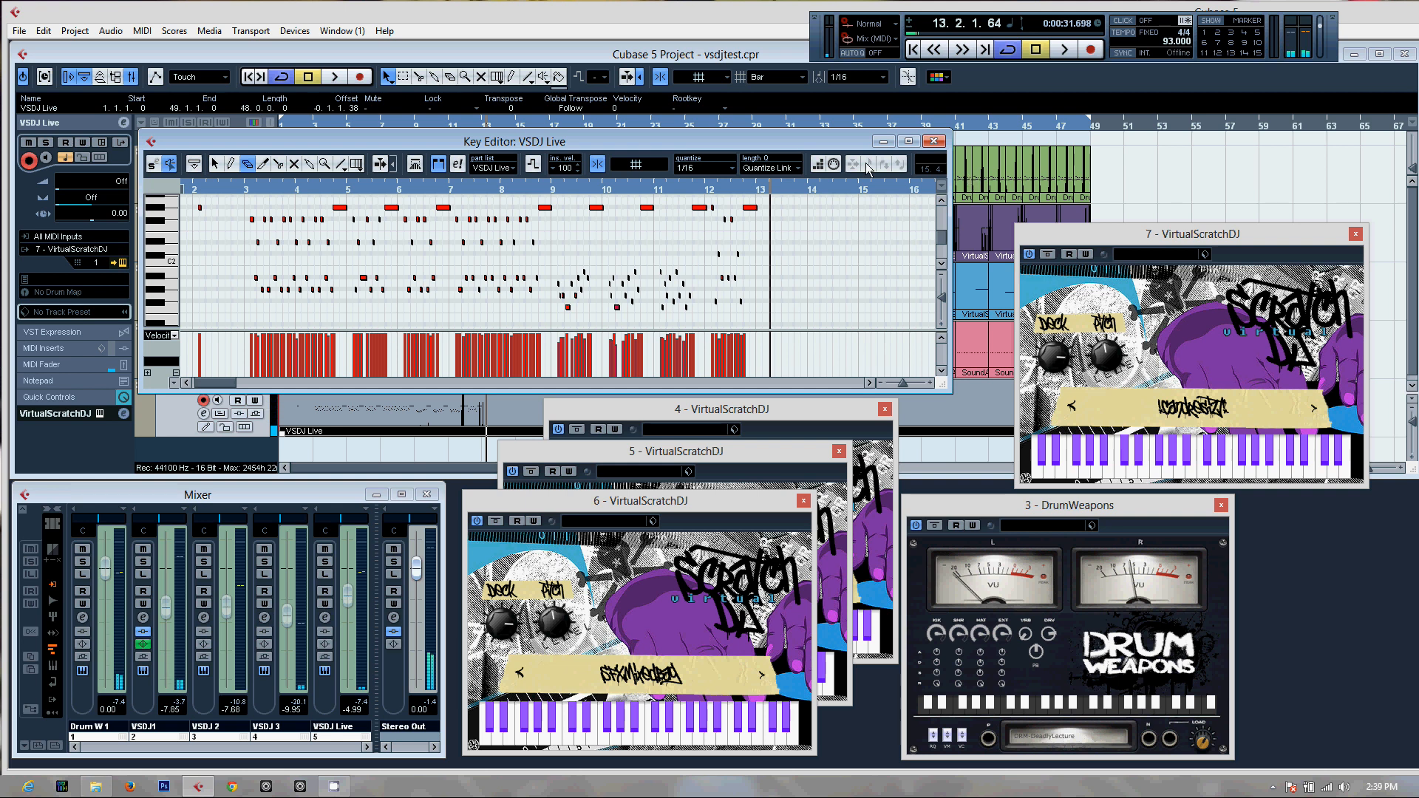
{"action": "left_click", "coordinate": [935, 141]}
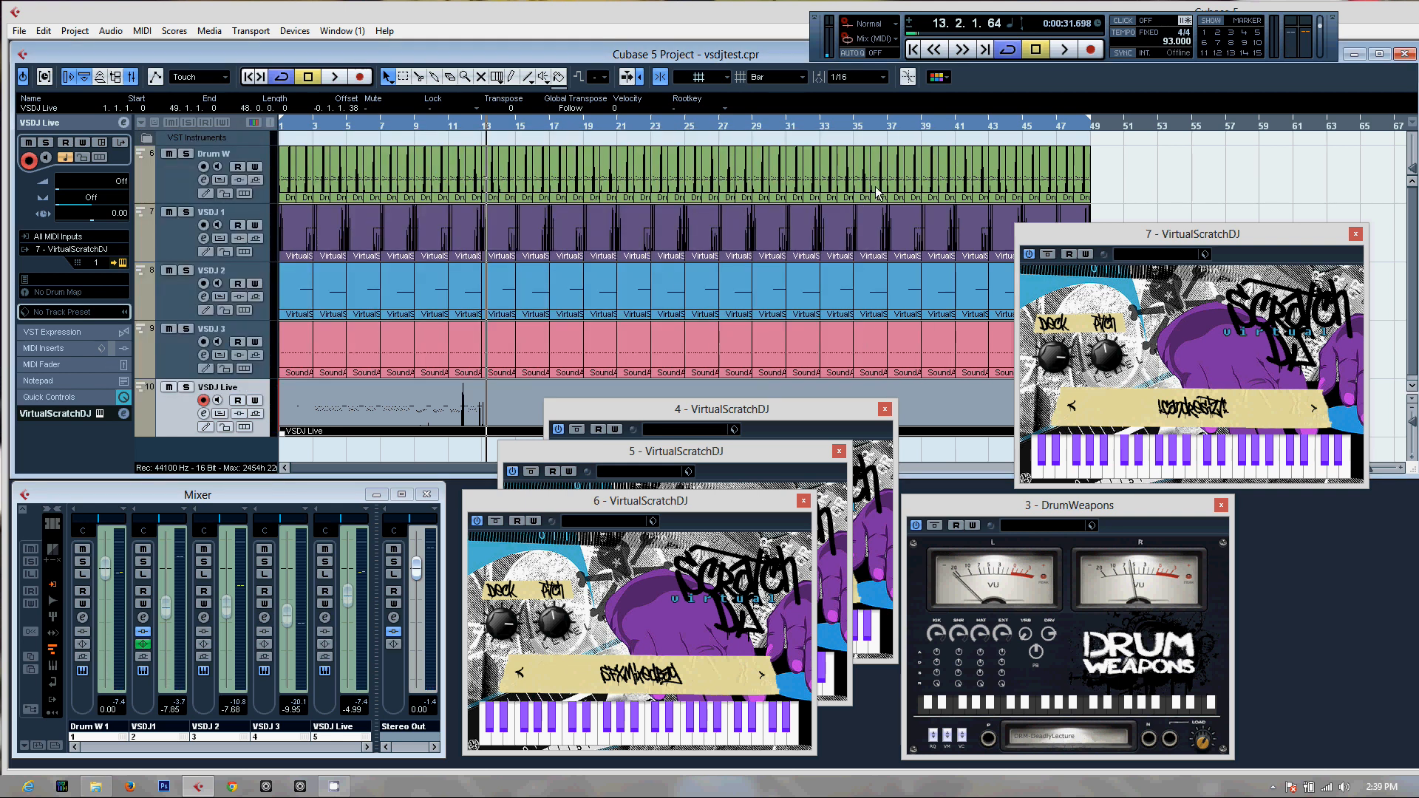